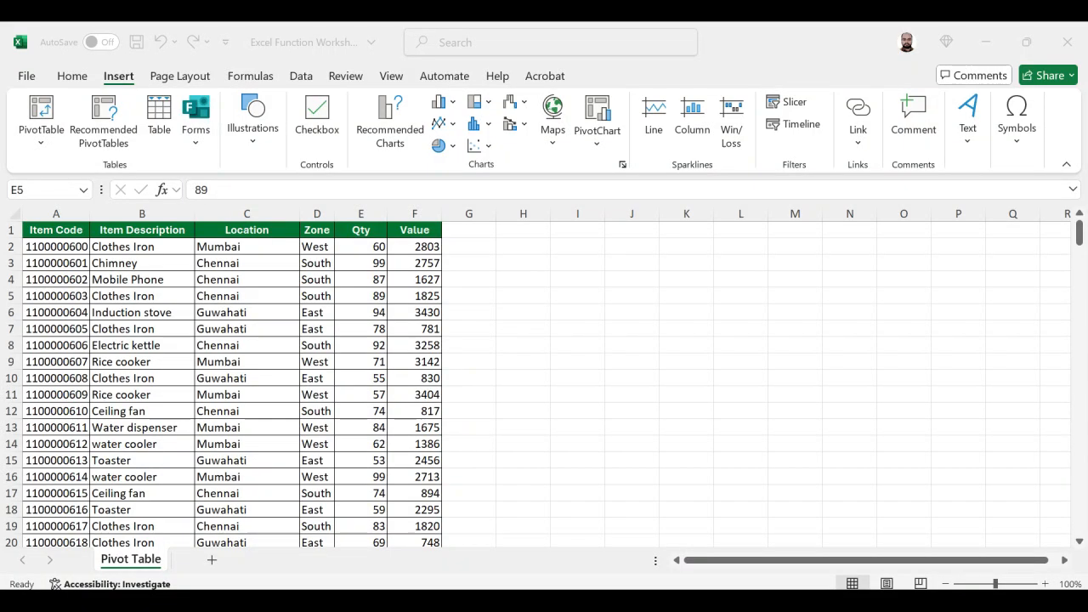
{"action": "key", "text": "alt+Tab"}
{"action": "left_click", "coordinate": [57, 230]}
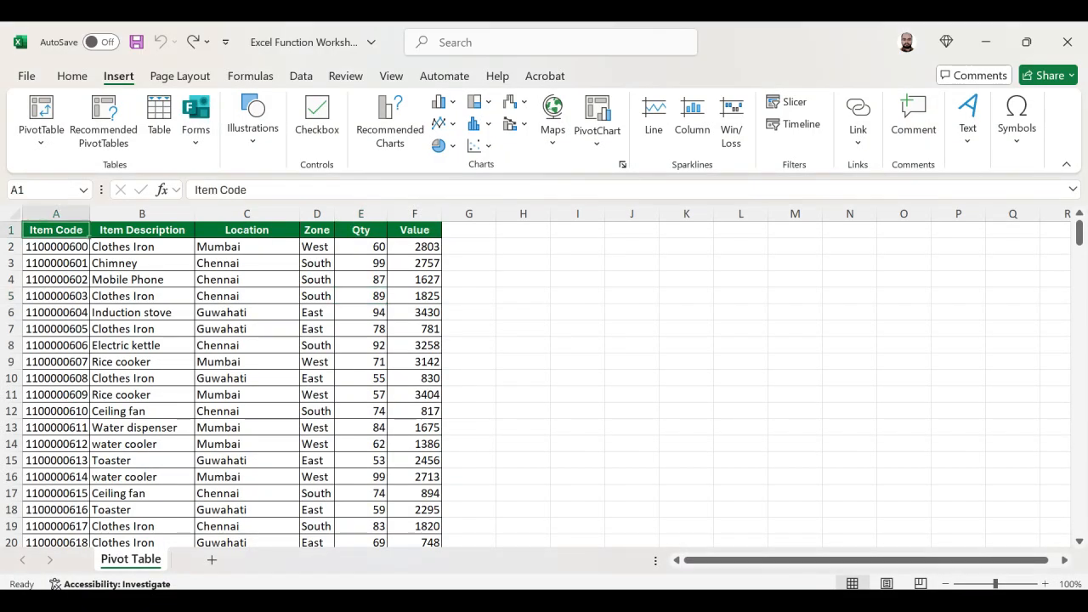
{"action": "key", "text": "ctrl+shift+Right"}
{"action": "key", "text": "ctrl+shift+Down"}
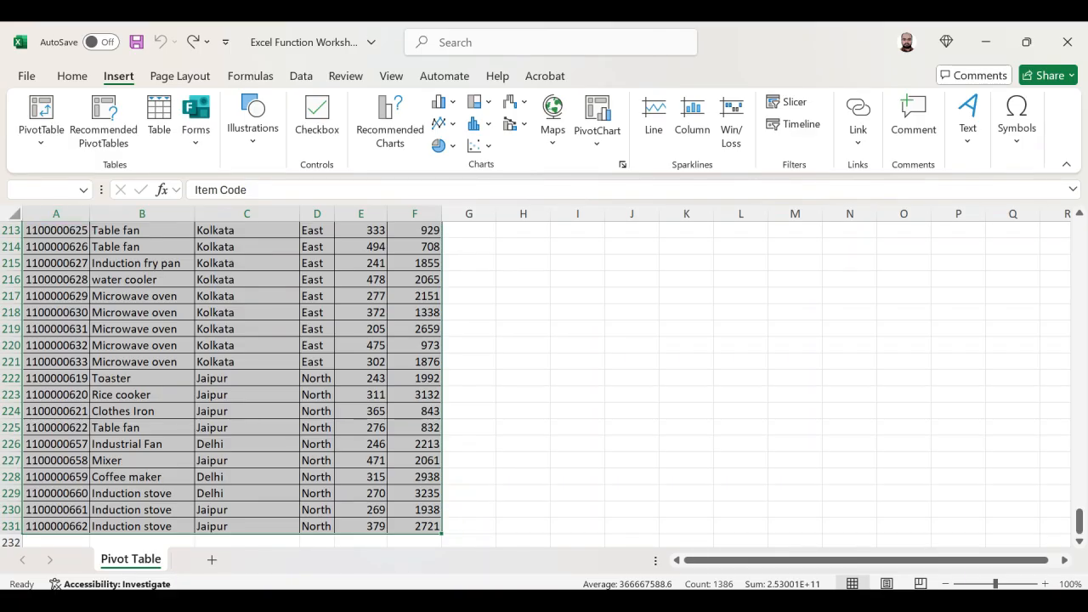
{"action": "left_click", "coordinate": [14, 213]}
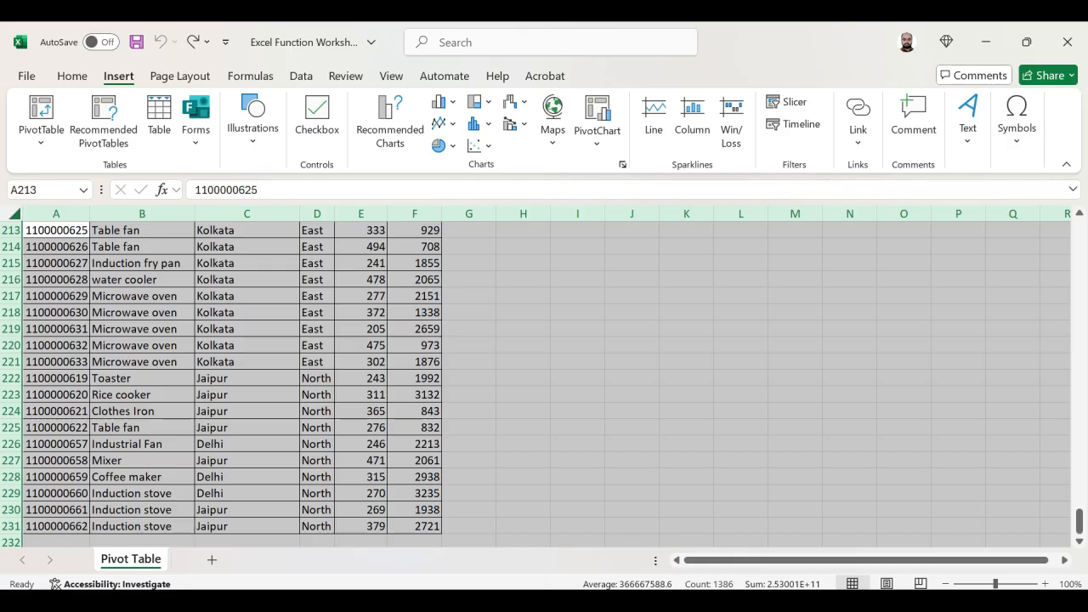
- Create a PivotTable on a new worksheet from the data range A1:F231 of the Pivot Table sheet
{"action": "left_click", "coordinate": [56, 230]}
{"action": "key", "text": "ctrl+Home"}
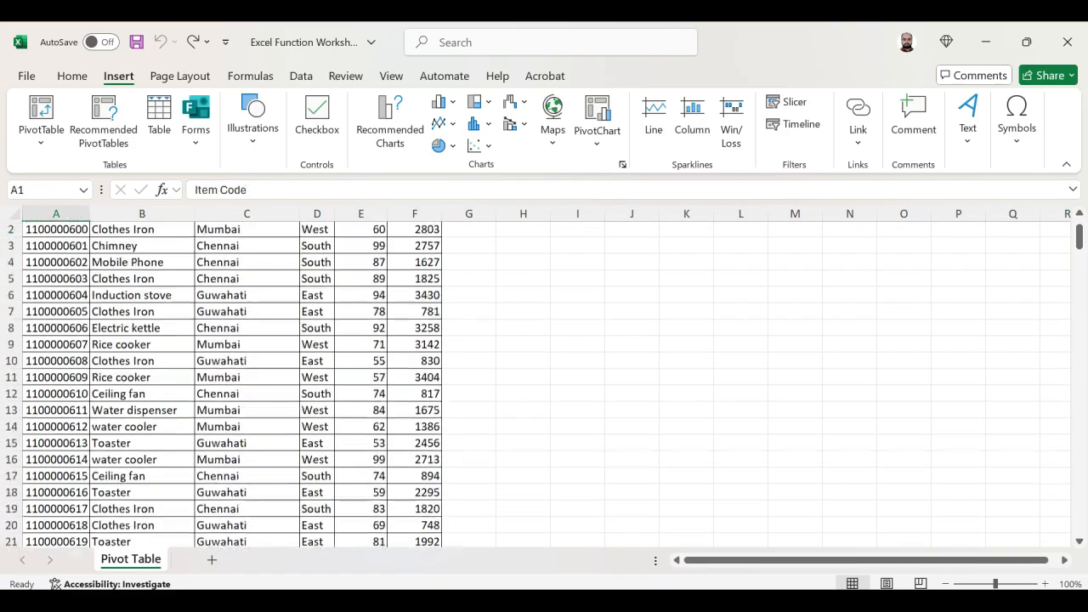
{"action": "key", "text": "ctrl+shift+Right"}
{"action": "key", "text": "ctrl+shift+Down"}
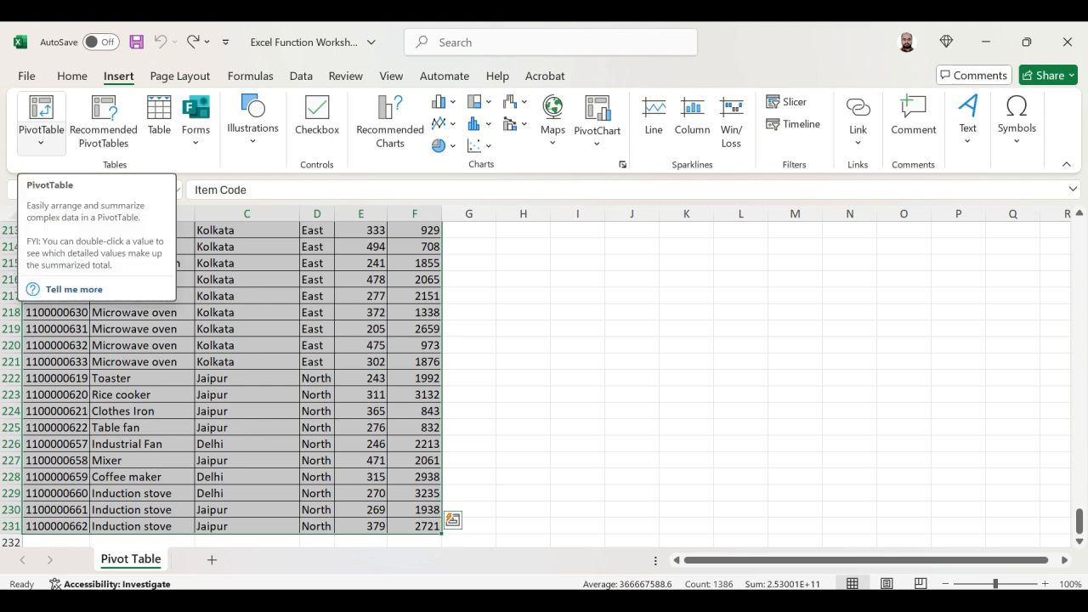
{"action": "left_click", "coordinate": [40, 128]}
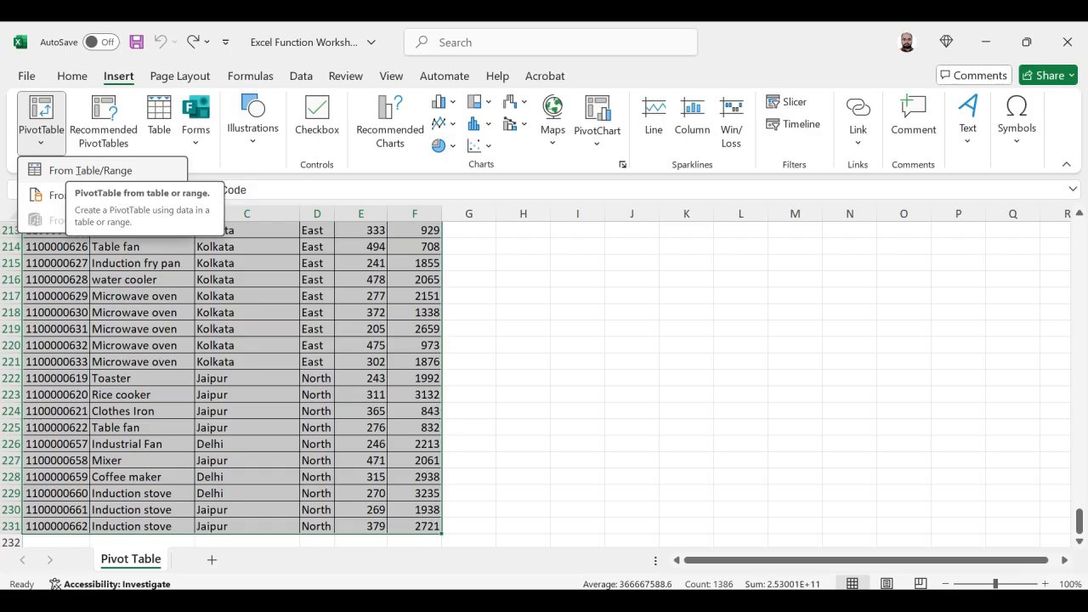
{"action": "key", "text": "Escape"}
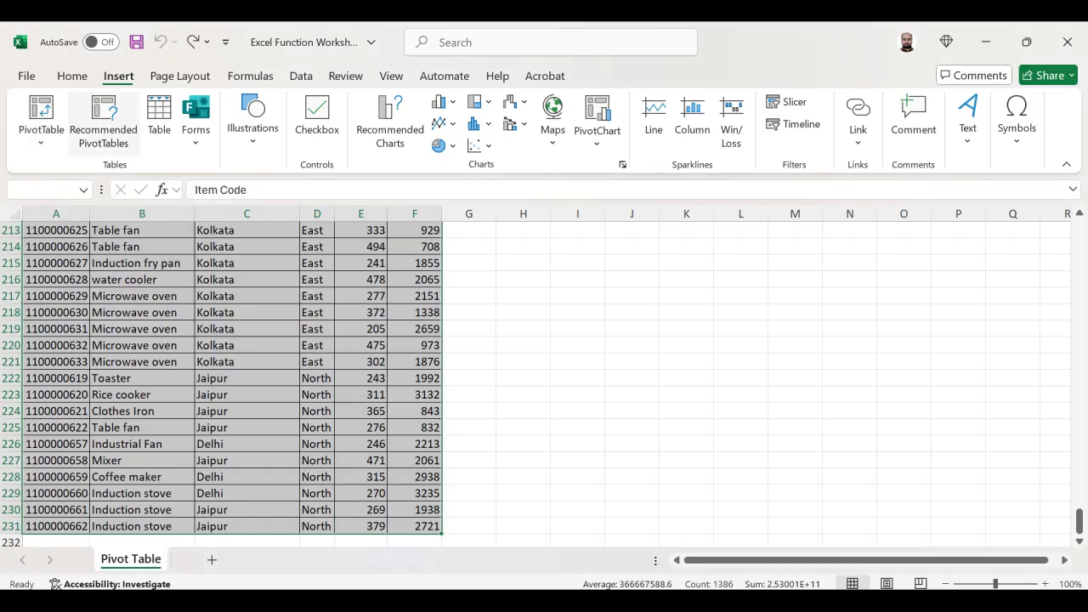
{"action": "left_click", "coordinate": [40, 136]}
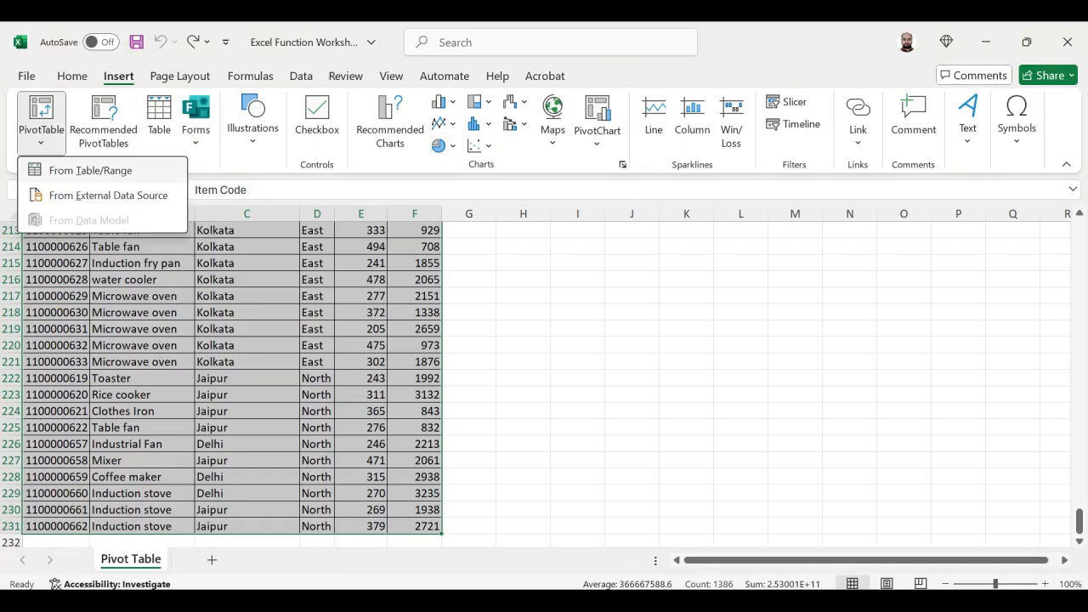
{"action": "left_click", "coordinate": [90, 170]}
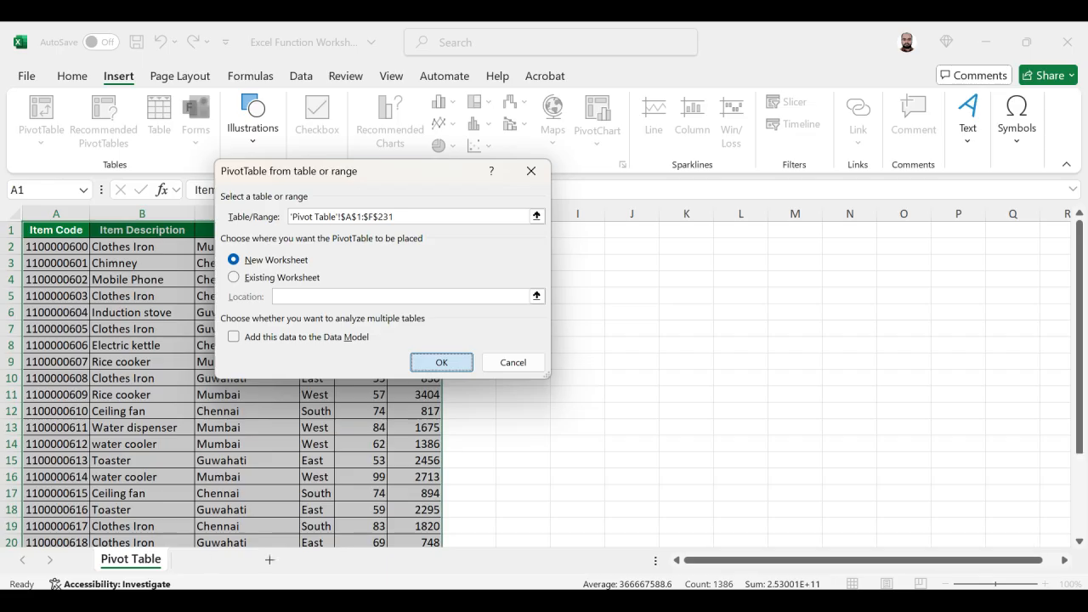
{"action": "key", "text": "Return"}
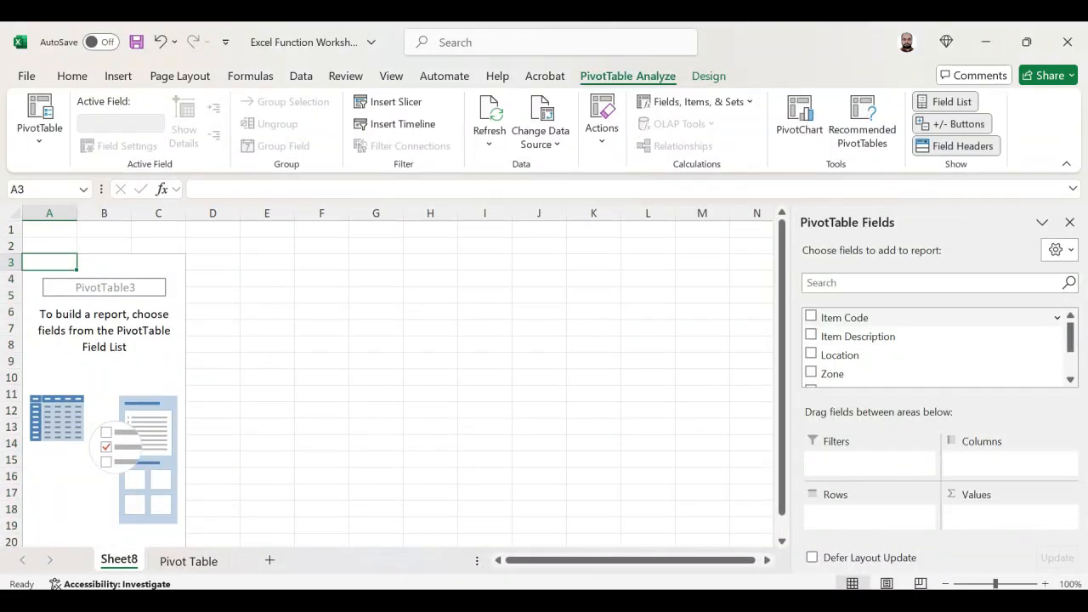
- Add Item Code and Item Description as PivotTable rows, and Location and Zone as report filters
{"action": "left_click_drag", "start_coordinate": [845, 318], "coordinate": [869, 516]}
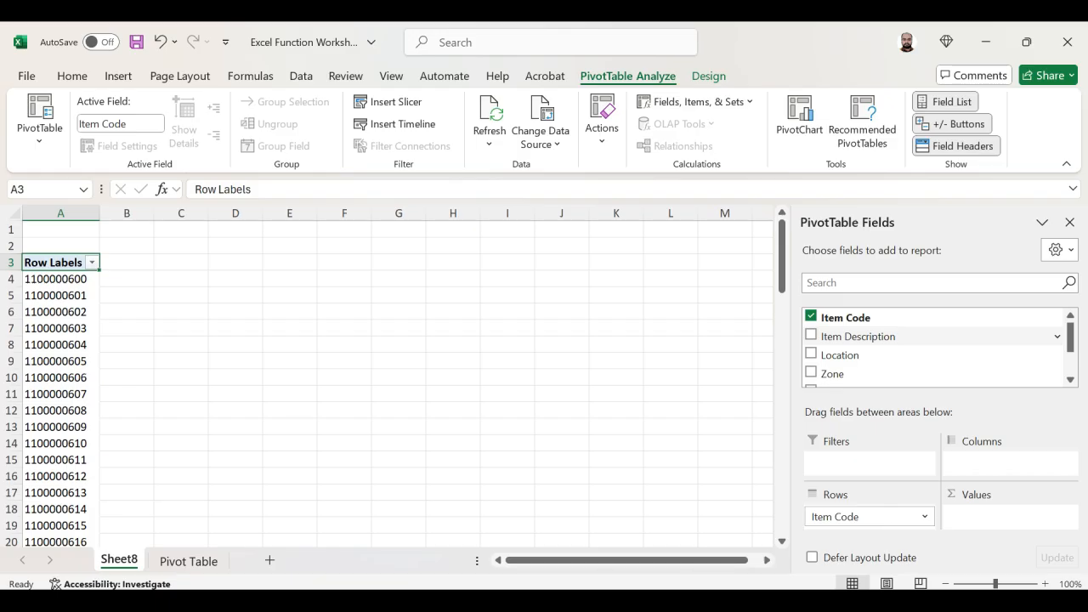
{"action": "left_click_drag", "start_coordinate": [858, 335], "coordinate": [869, 526]}
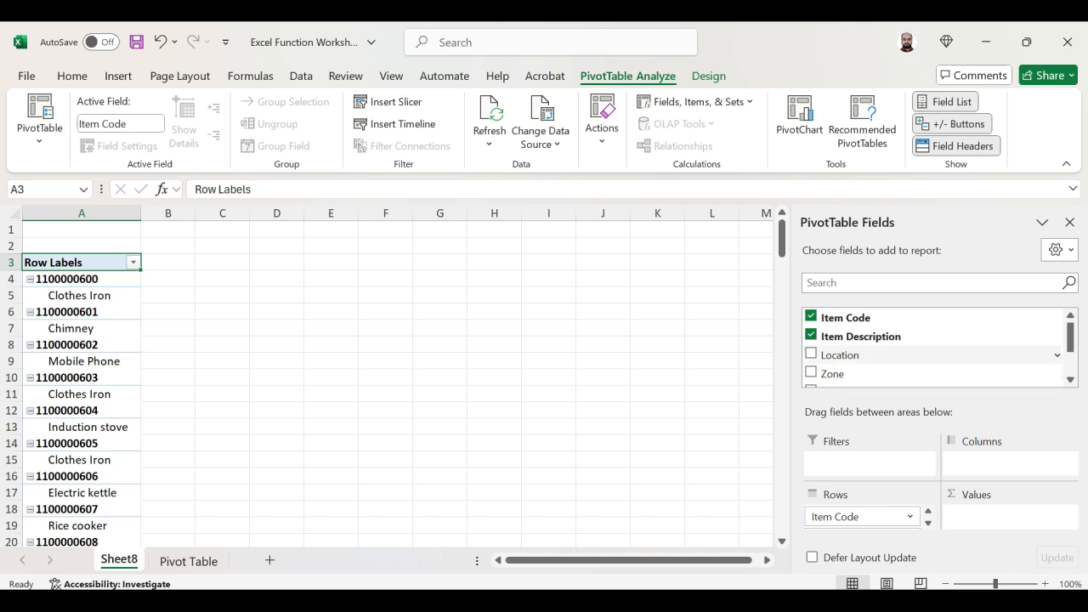
{"action": "left_click_drag", "start_coordinate": [840, 355], "coordinate": [867, 463]}
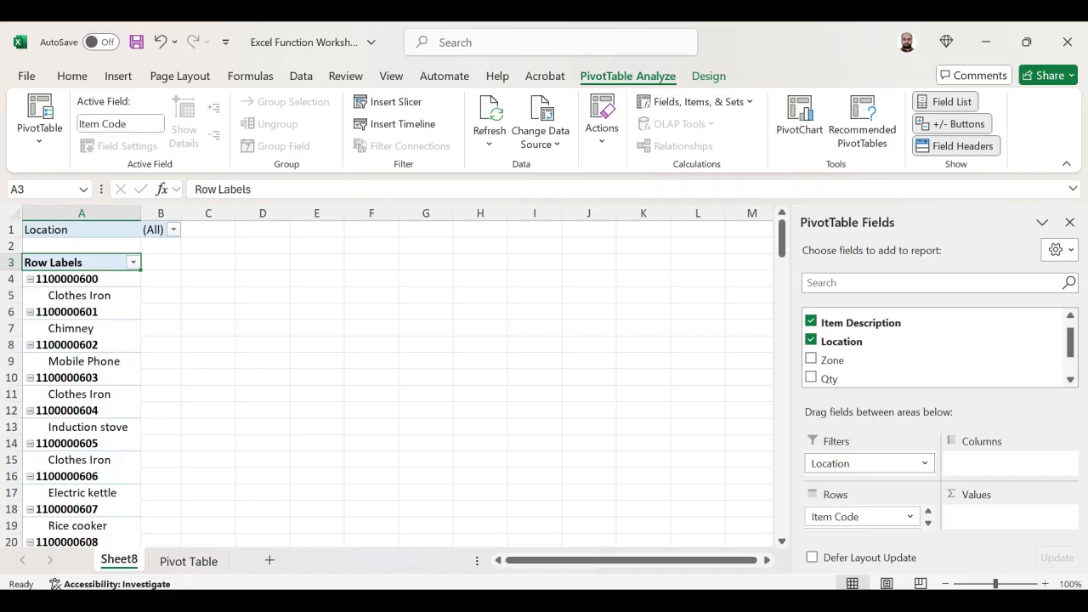
{"action": "left_click_drag", "start_coordinate": [833, 360], "coordinate": [861, 474]}
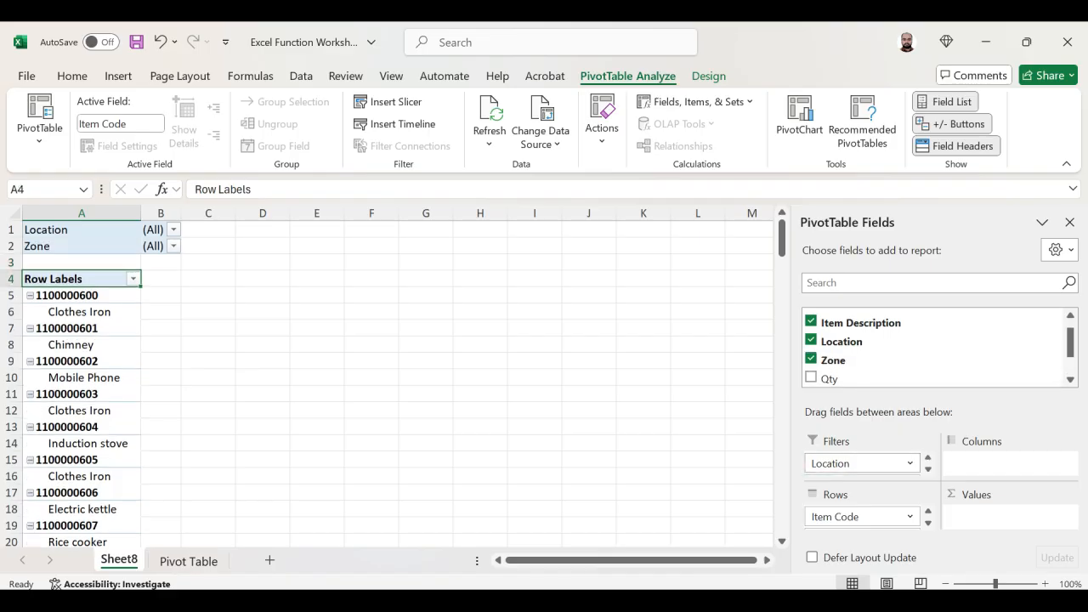
- Add Qty and Value to the PivotTable's values as sums
{"action": "left_click_drag", "start_coordinate": [830, 379], "coordinate": [1003, 515]}
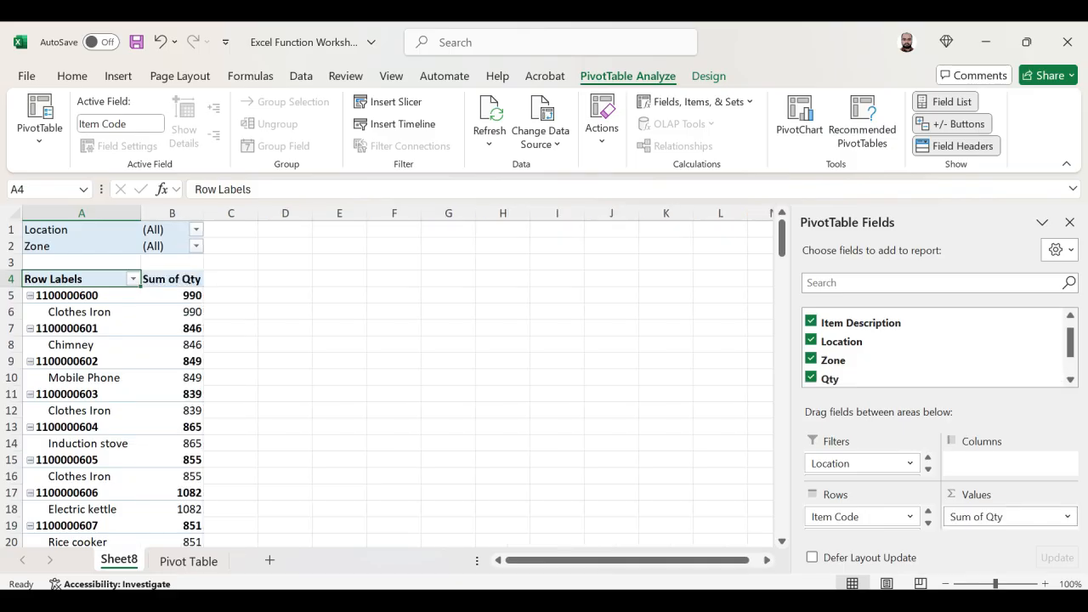
{"action": "scroll", "coordinate": [935, 349], "scroll_direction": "down", "scroll_amount": 2}
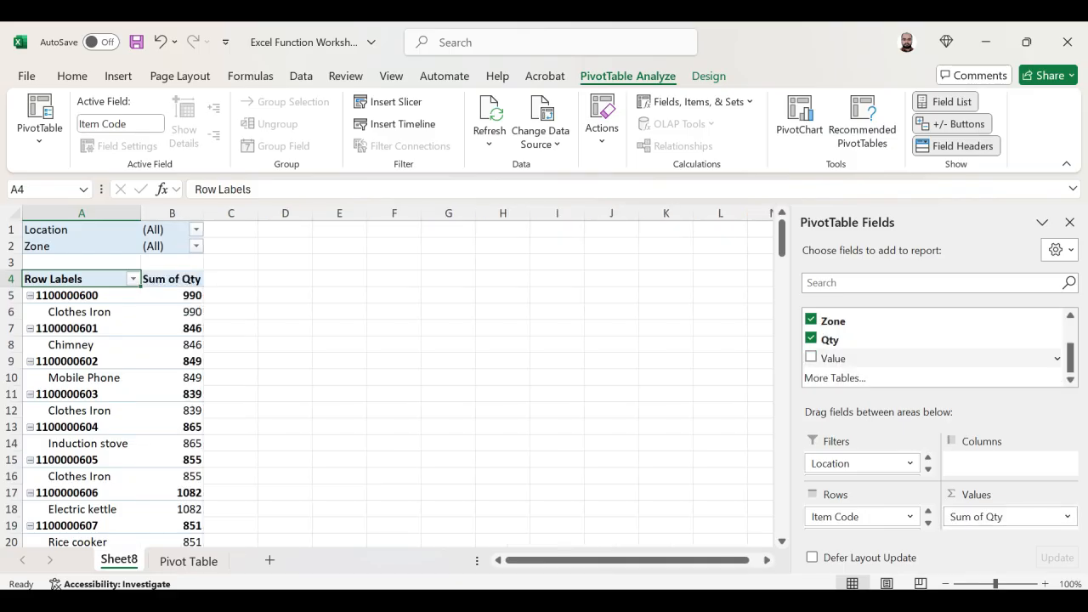
{"action": "left_click_drag", "start_coordinate": [834, 359], "coordinate": [1003, 528]}
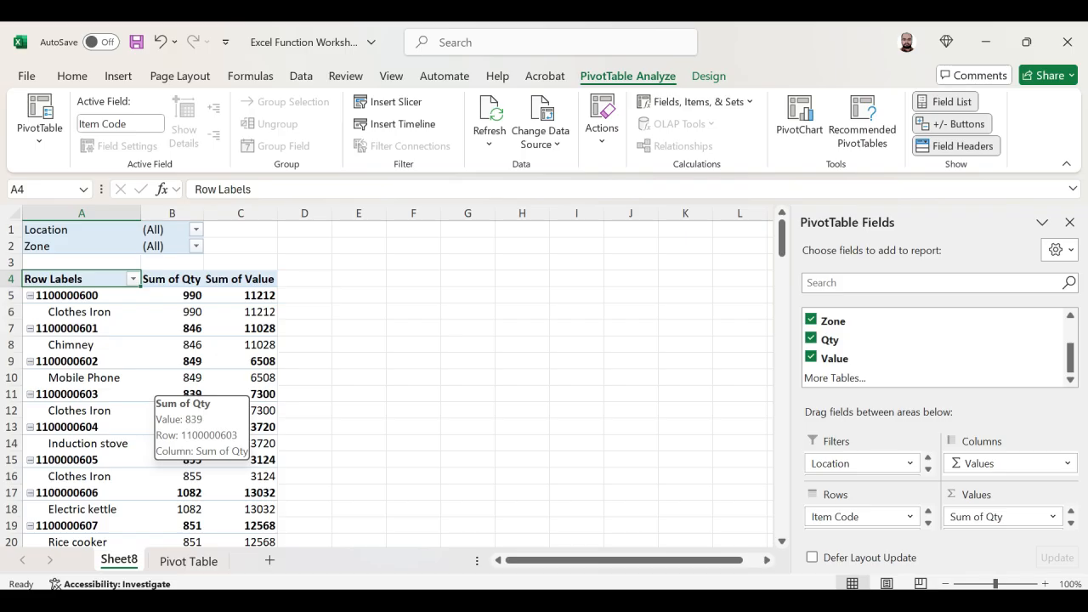
- Enable the Classic PivotTable layout in the PivotTable's display options
{"action": "right_click", "coordinate": [163, 396]}
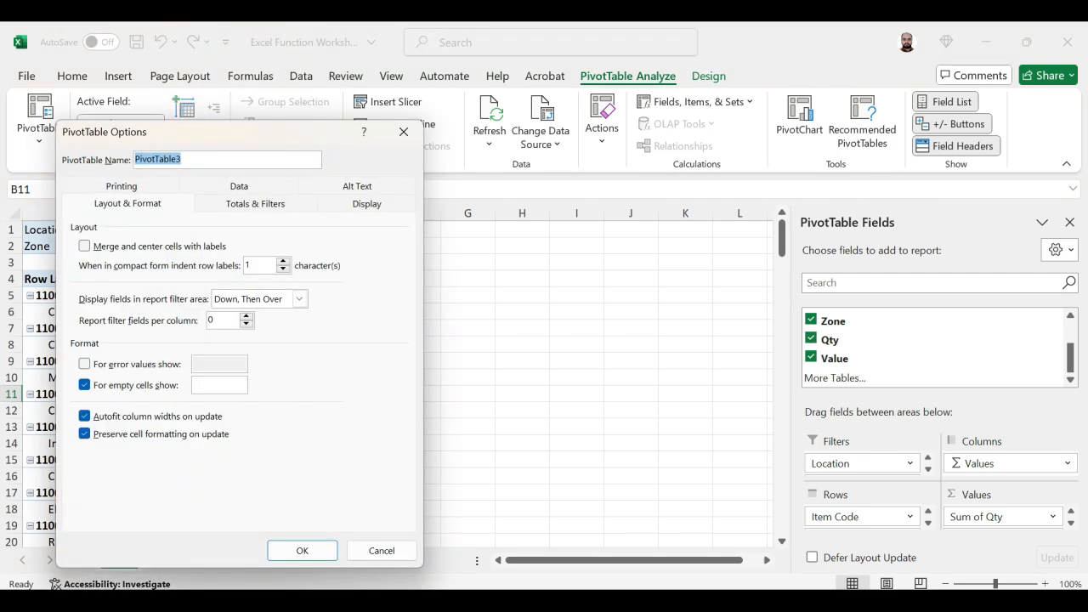
{"action": "left_click", "coordinate": [367, 204]}
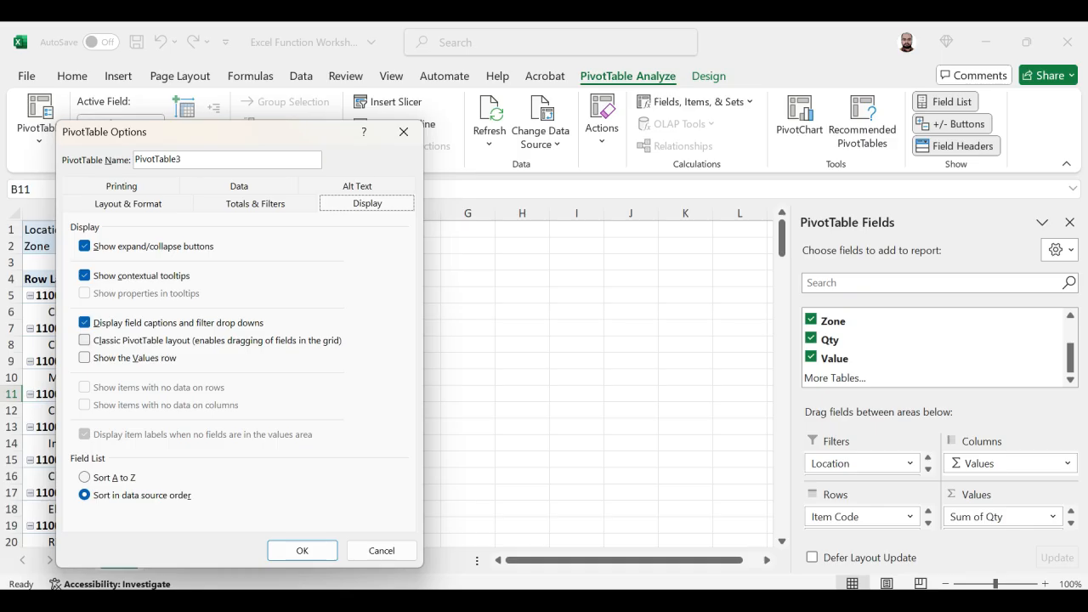
{"action": "left_click", "coordinate": [85, 340]}
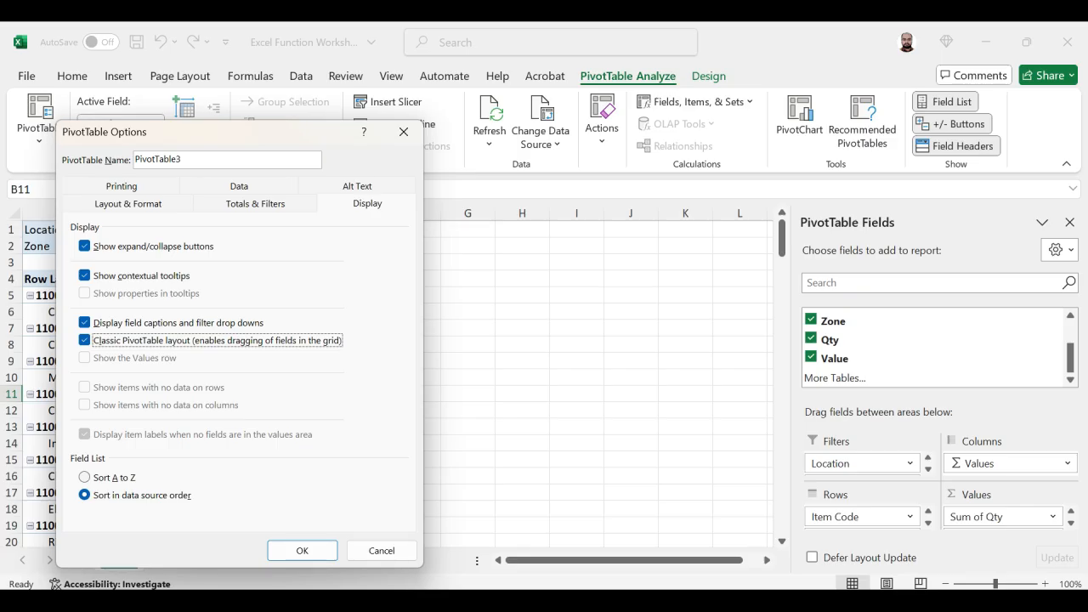
{"action": "left_click", "coordinate": [302, 550]}
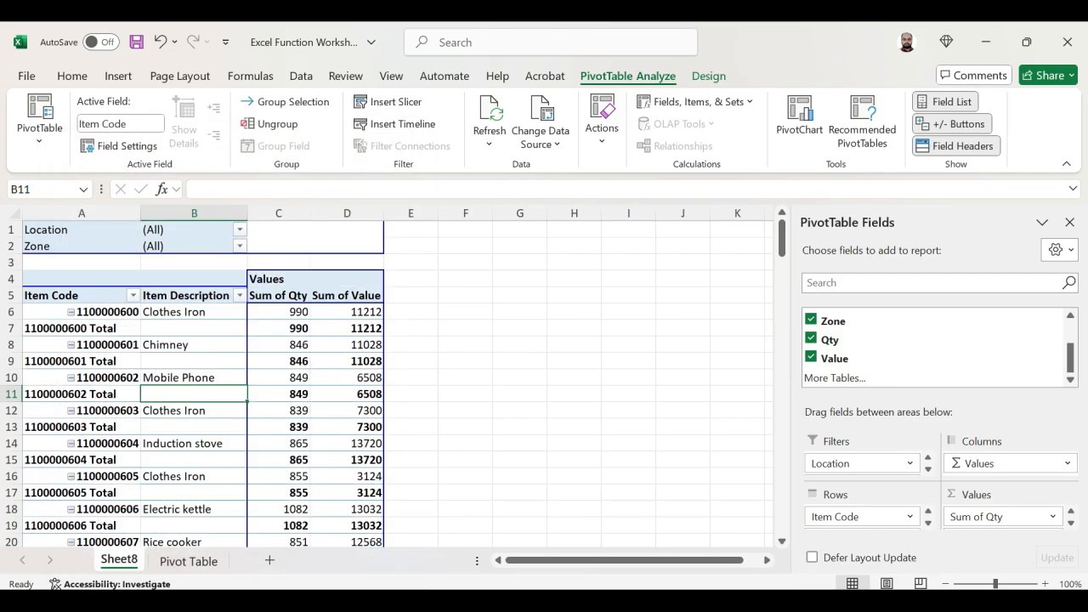
- Set the subtotals of the Item Code field to None
{"action": "right_click", "coordinate": [132, 443]}
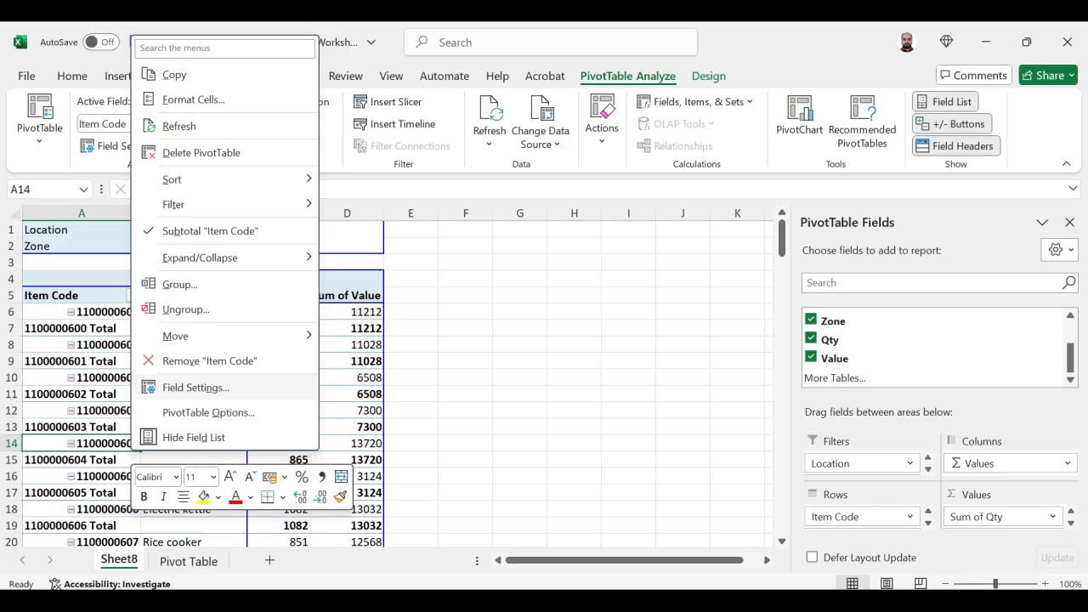
{"action": "left_click", "coordinate": [196, 387]}
{"action": "left_click", "coordinate": [39, 335]}
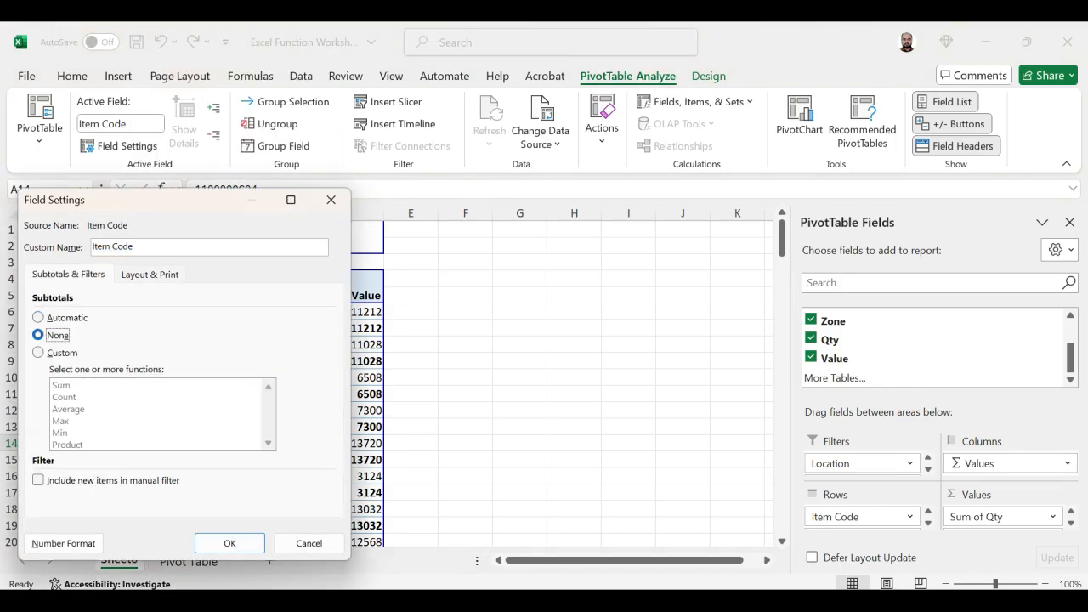
{"action": "left_click", "coordinate": [230, 543]}
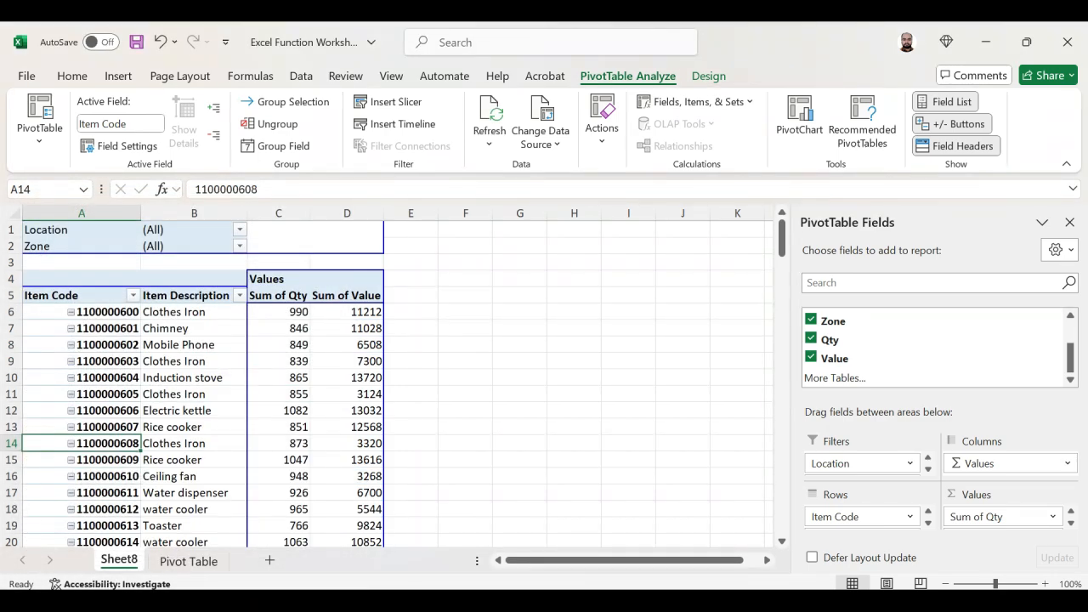
- Look through the PivotTable rows and examine the Item Code column from its first to its last item
{"action": "key", "text": "Right"}
{"action": "key", "text": "Right"}
{"action": "key", "text": "Down"}
{"action": "key", "text": "Down"}
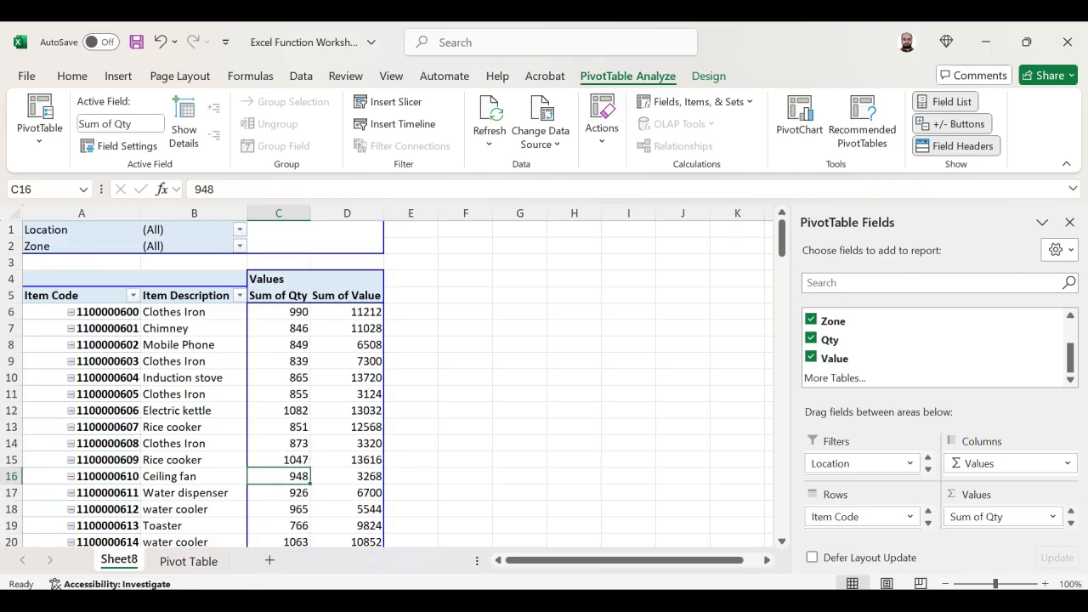
{"action": "key", "text": "ctrl+Down"}
{"action": "key", "text": "ctrl+Left"}
{"action": "key", "text": "ctrl+Up"}
{"action": "key", "text": "Down"}
{"action": "key", "text": "Down"}
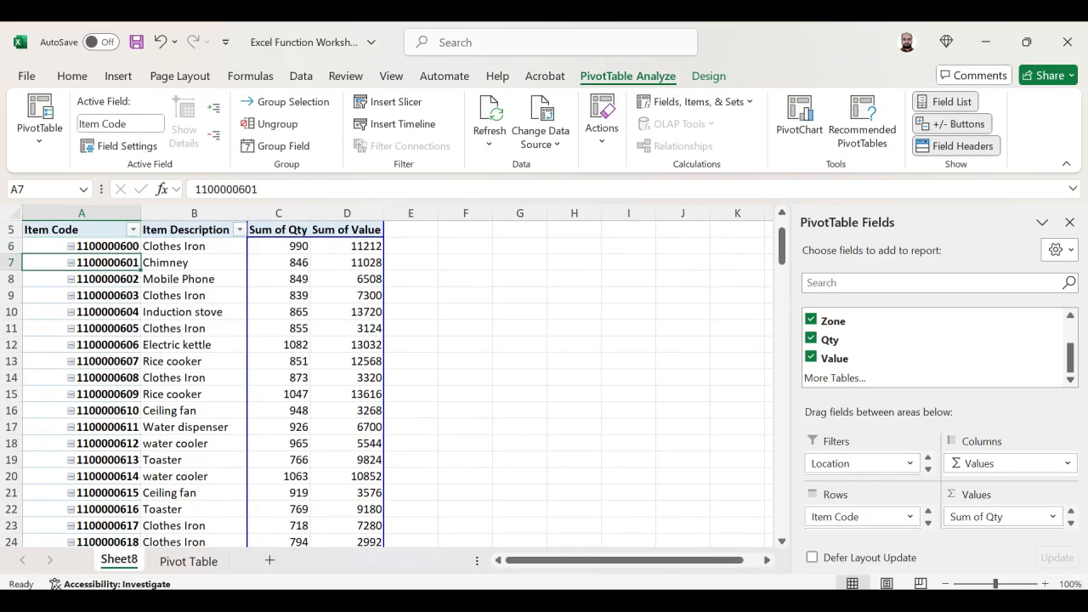
{"action": "key", "text": "Up"}
{"action": "key", "text": "ctrl+shift+Down"}
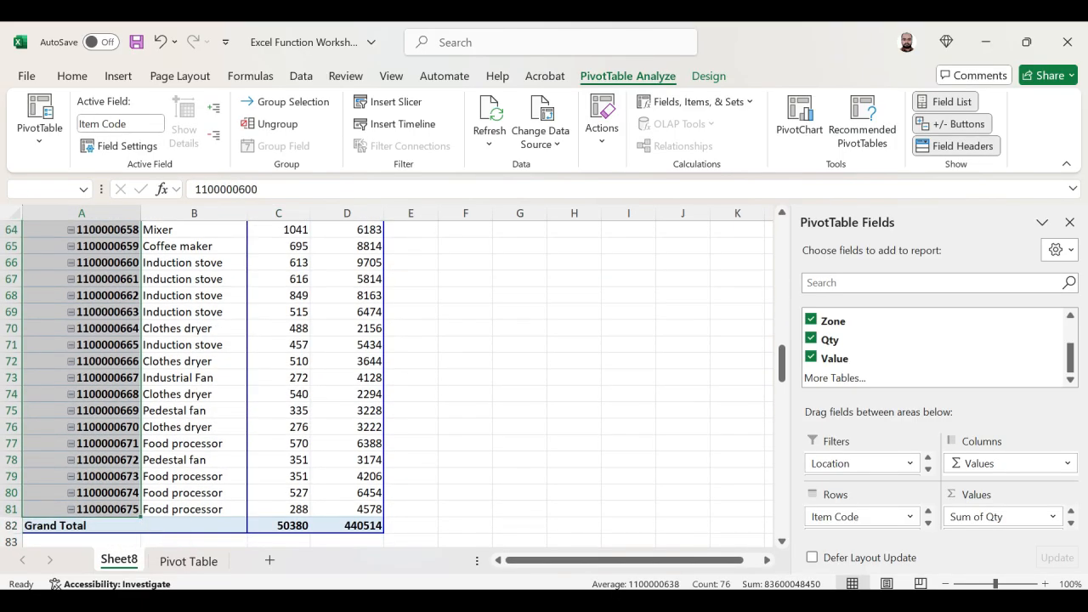
- Examine the Sum of Qty and Sum of Value columns down to their grand totals and return to the report's beginning
{"action": "key", "text": "ctrl+Up"}
{"action": "key", "text": "Right"}
{"action": "key", "text": "Down"}
{"action": "key", "text": "Right"}
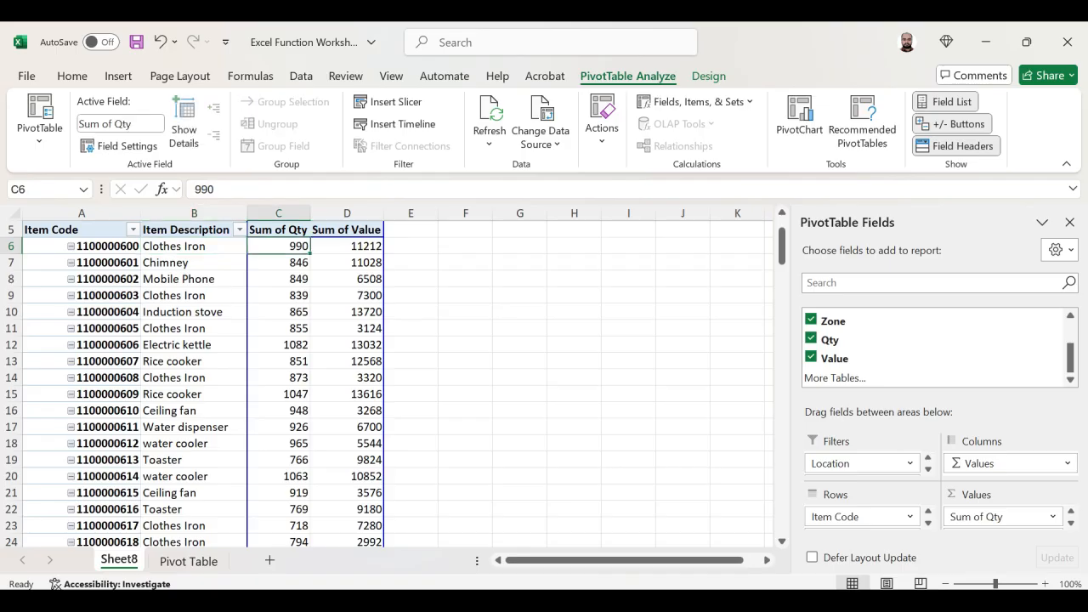
{"action": "key", "text": "ctrl+Down"}
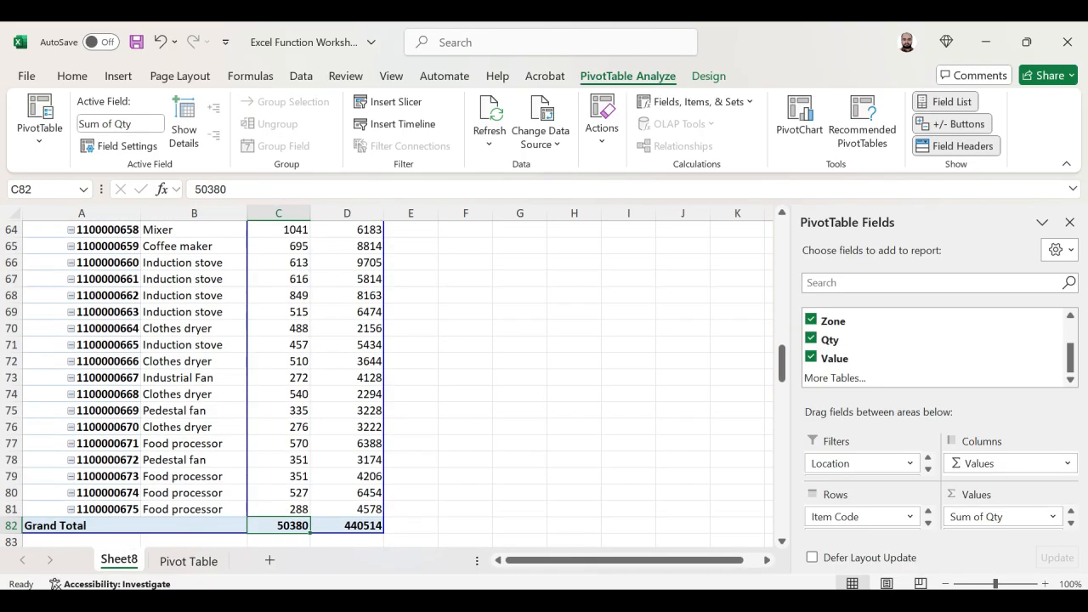
{"action": "key", "text": "ctrl+Up"}
{"action": "key", "text": "Right"}
{"action": "key", "text": "Down"}
{"action": "key", "text": "Down"}
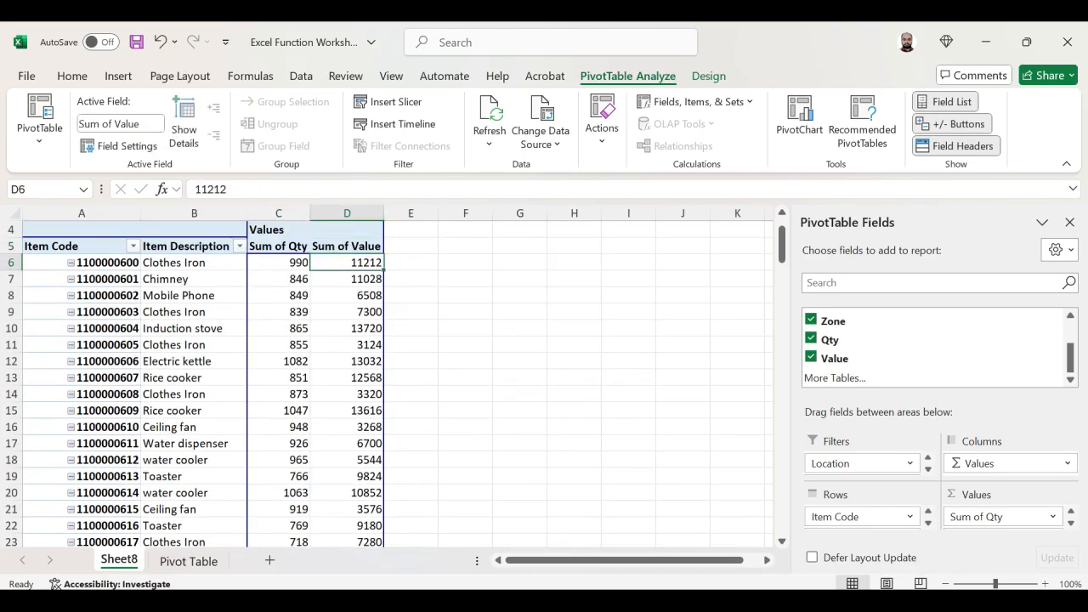
{"action": "key", "text": "ctrl+shift+Down"}
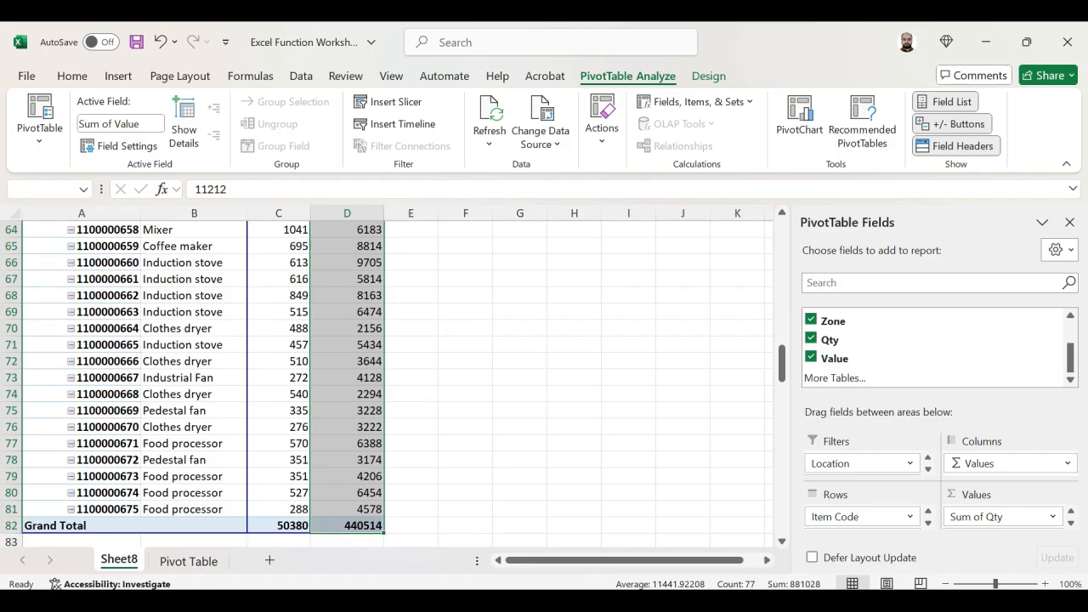
{"action": "key", "text": "ctrl+Up"}
{"action": "key", "text": "Down"}
{"action": "key", "text": "ctrl+Down"}
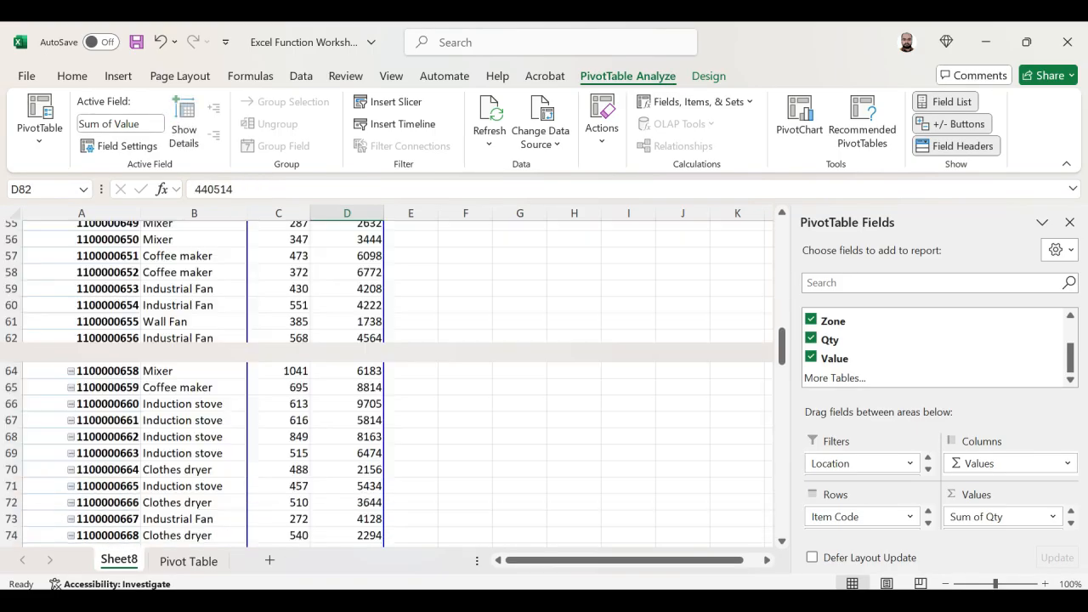
{"action": "key", "text": "ctrl+Up"}
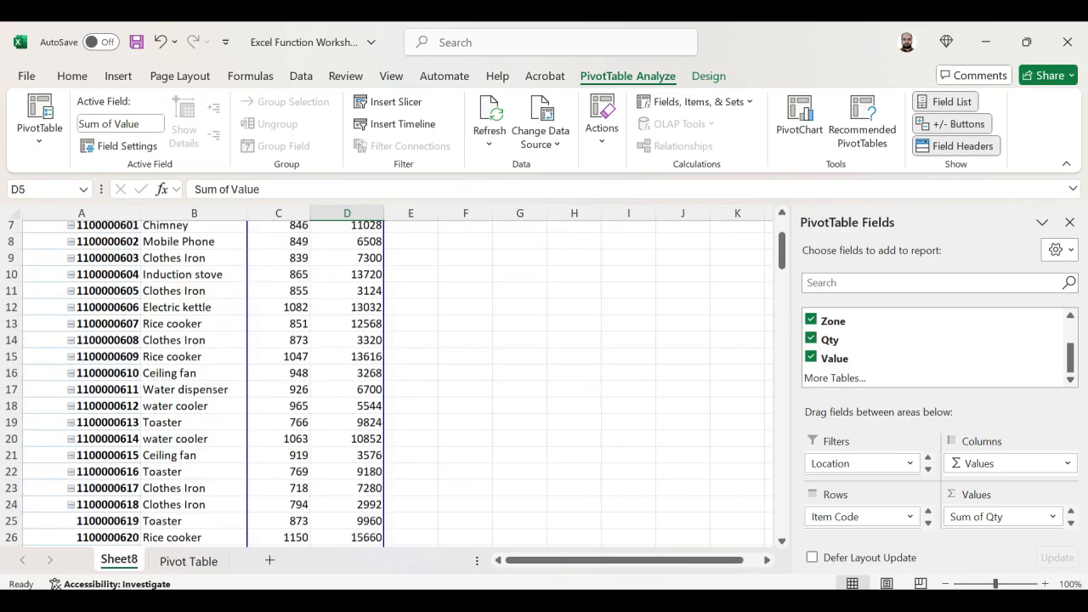
{"action": "key", "text": "Down"}
{"action": "key", "text": "Up"}
{"action": "key", "text": "Up"}
{"action": "key", "text": "Up"}
{"action": "key", "text": "Up"}
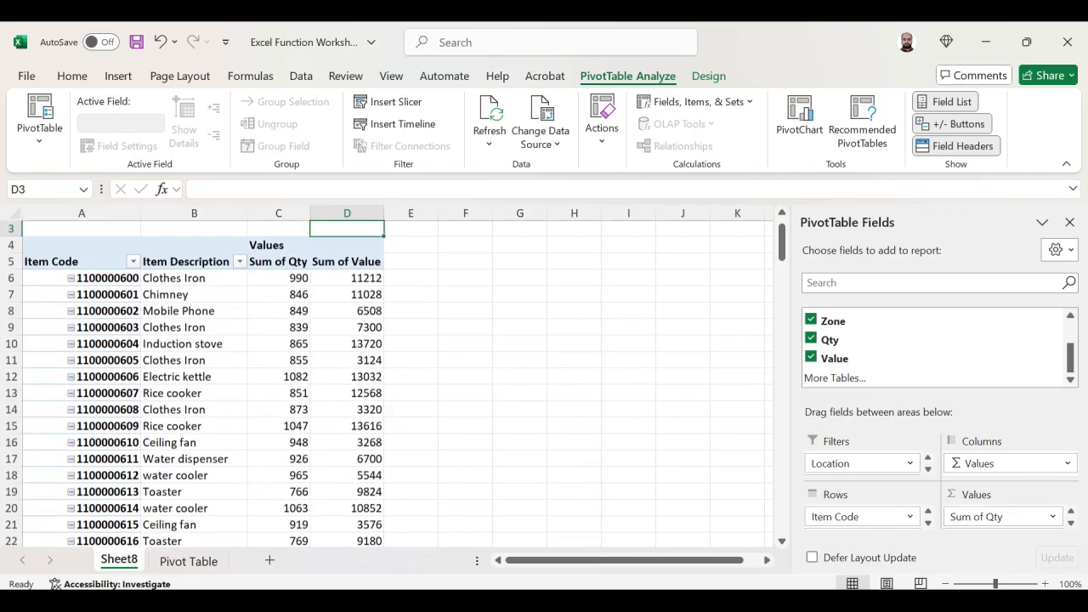
{"action": "key", "text": "Left"}
{"action": "key", "text": "Left"}
{"action": "key", "text": "Left"}
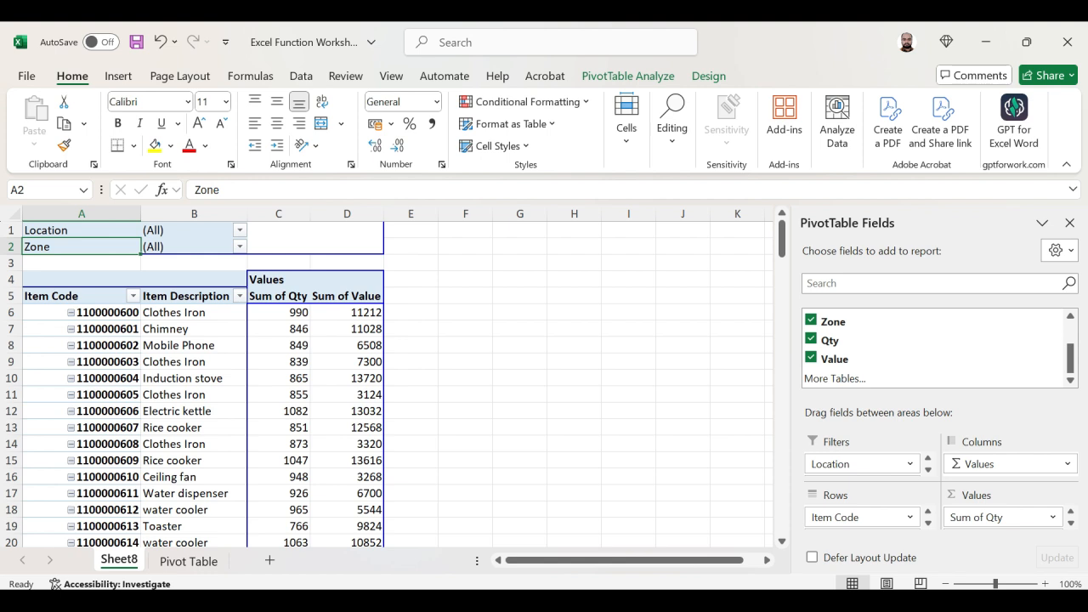
- Allow multiple selections in the Location report filter and filter the PivotTable to Ahmedabad only
{"action": "left_click", "coordinate": [240, 230]}
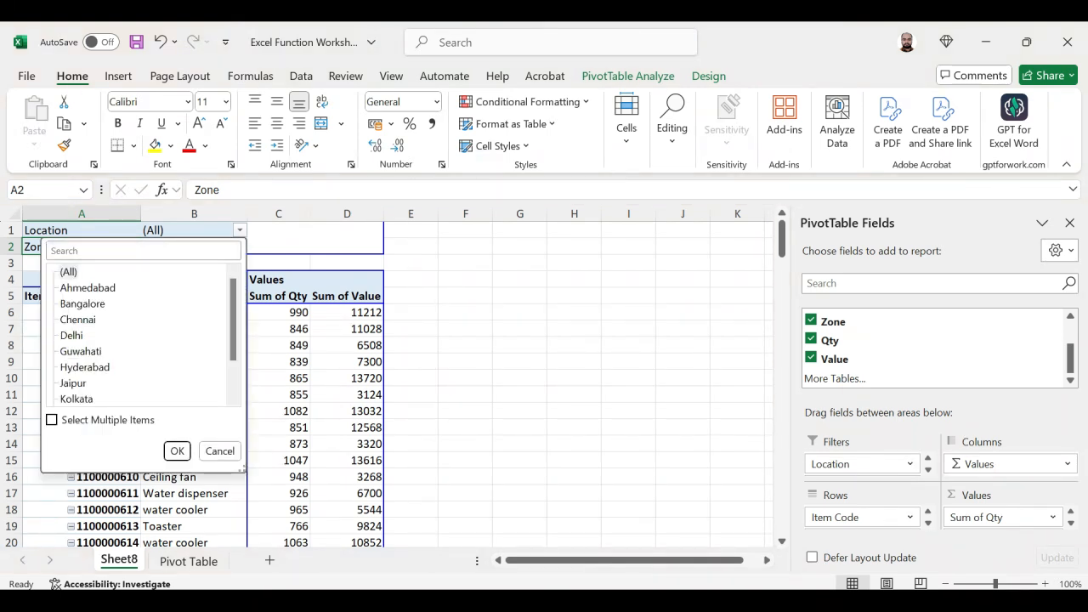
{"action": "left_click", "coordinate": [52, 419]}
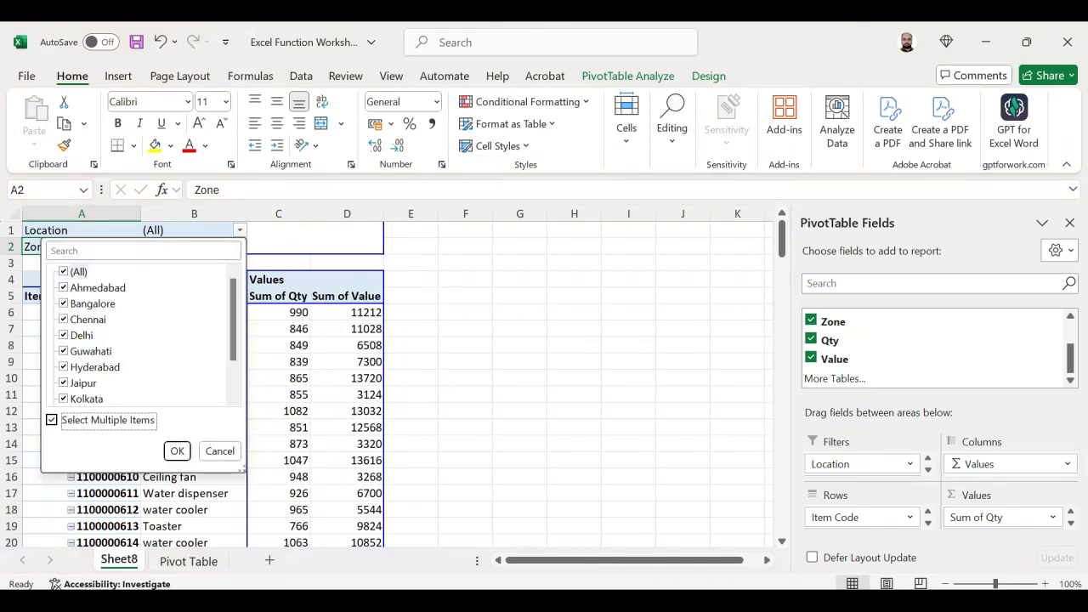
{"action": "left_click", "coordinate": [64, 272]}
{"action": "left_click", "coordinate": [64, 287]}
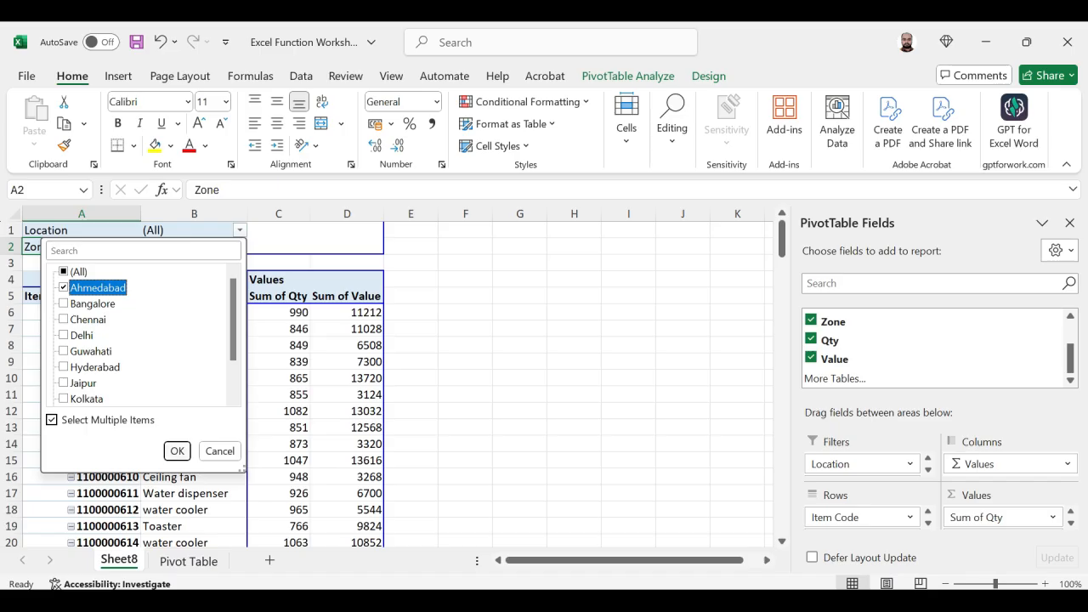
{"action": "left_click", "coordinate": [177, 452]}
{"action": "left_click", "coordinate": [82, 262]}
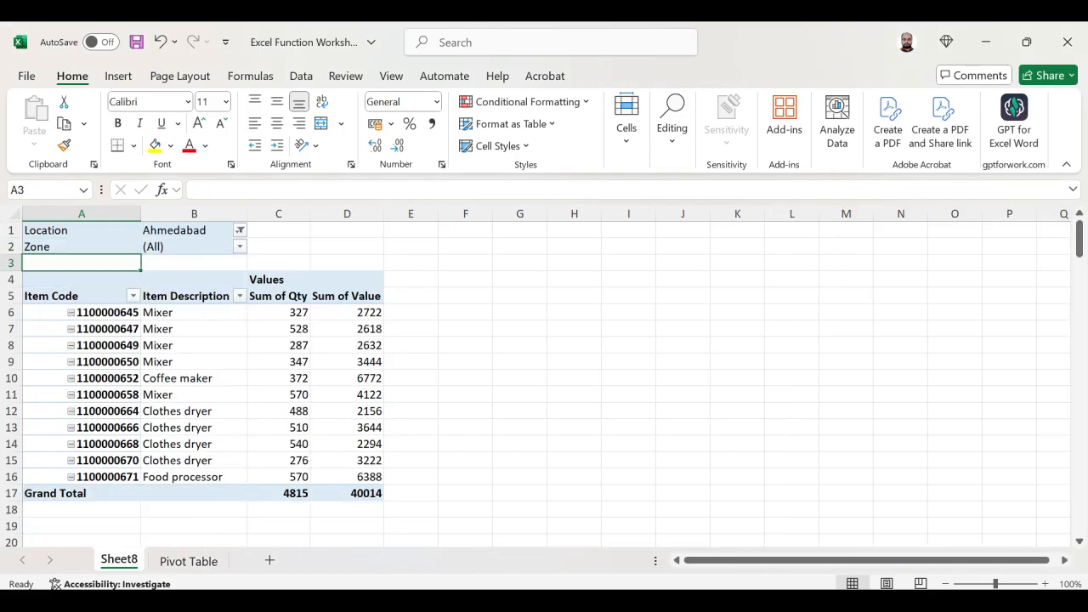
- Switch the Location report filter to Bangalore only
{"action": "left_click", "coordinate": [240, 230]}
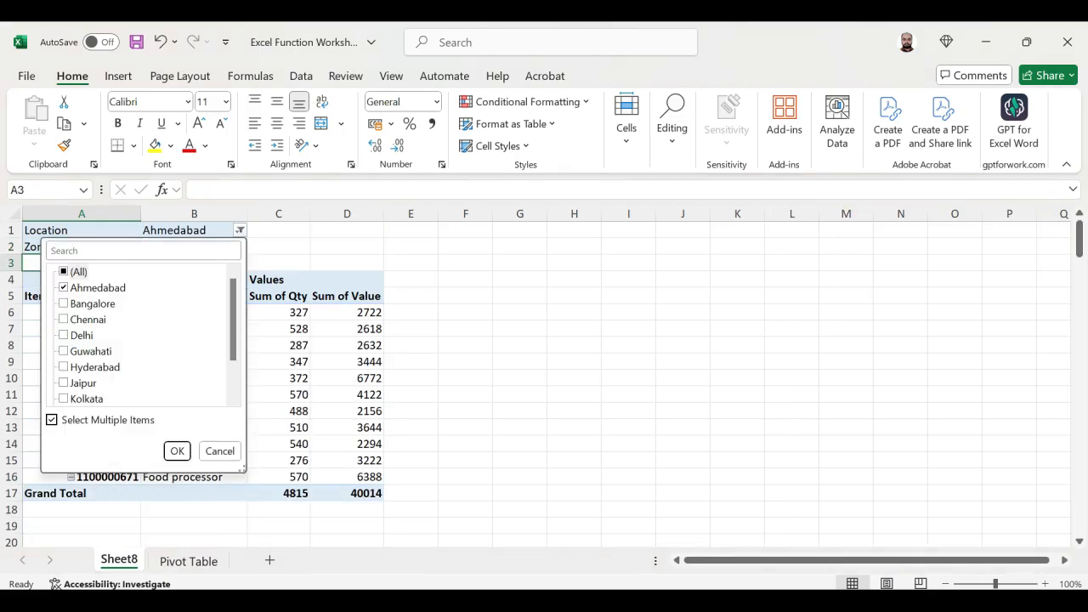
{"action": "left_click", "coordinate": [98, 287]}
{"action": "left_click", "coordinate": [92, 304]}
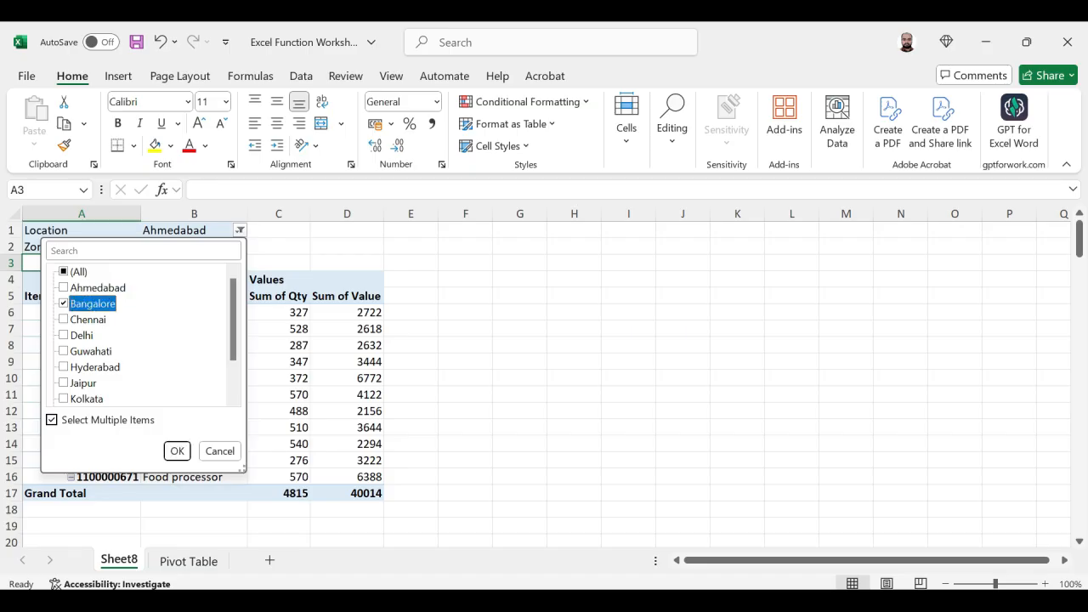
{"action": "left_click", "coordinate": [177, 452]}
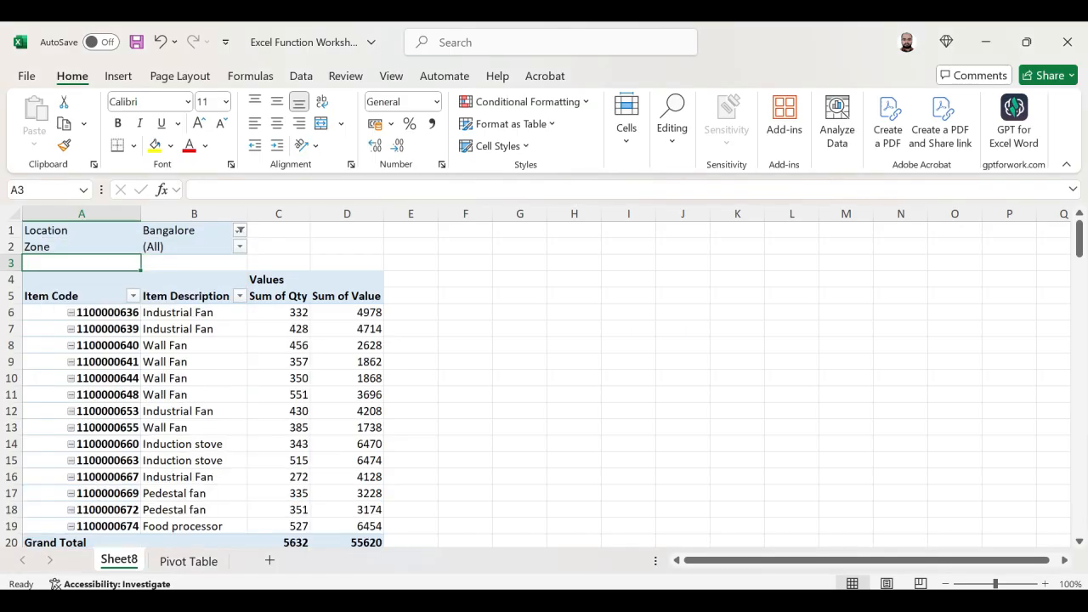
- Look at the Zone filter choices, then reset the Location report filter to (All)
{"action": "left_click", "coordinate": [194, 230]}
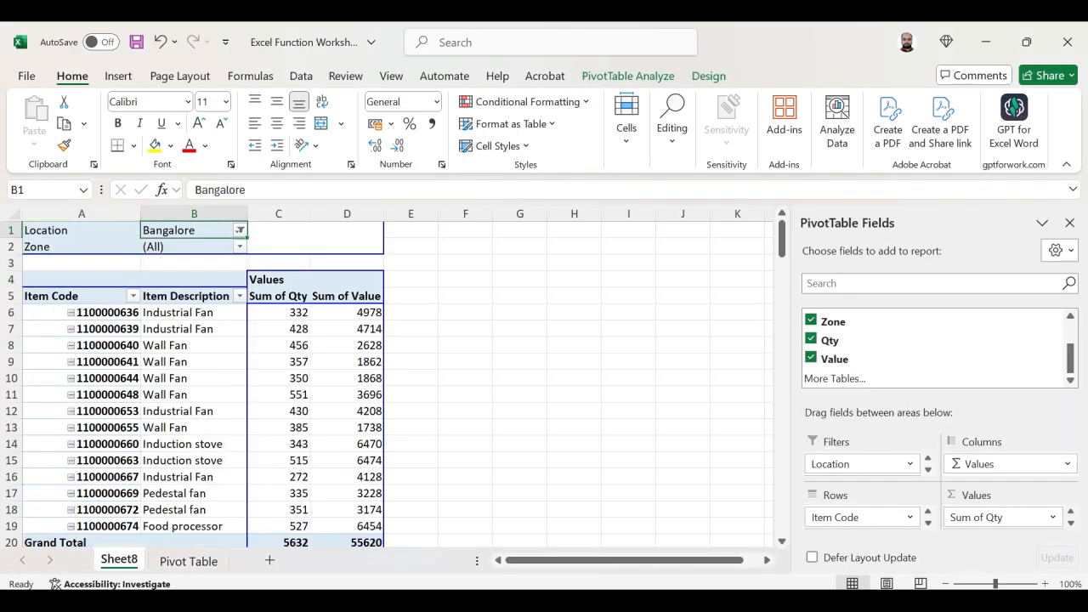
{"action": "left_click", "coordinate": [240, 247]}
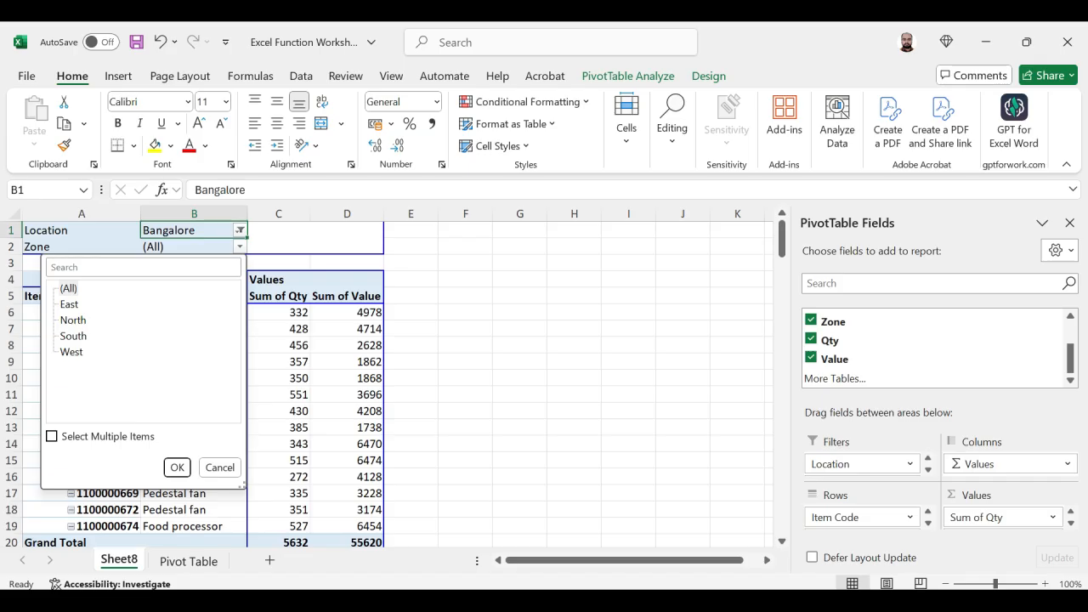
{"action": "key", "text": "Escape"}
{"action": "left_click", "coordinate": [239, 230]}
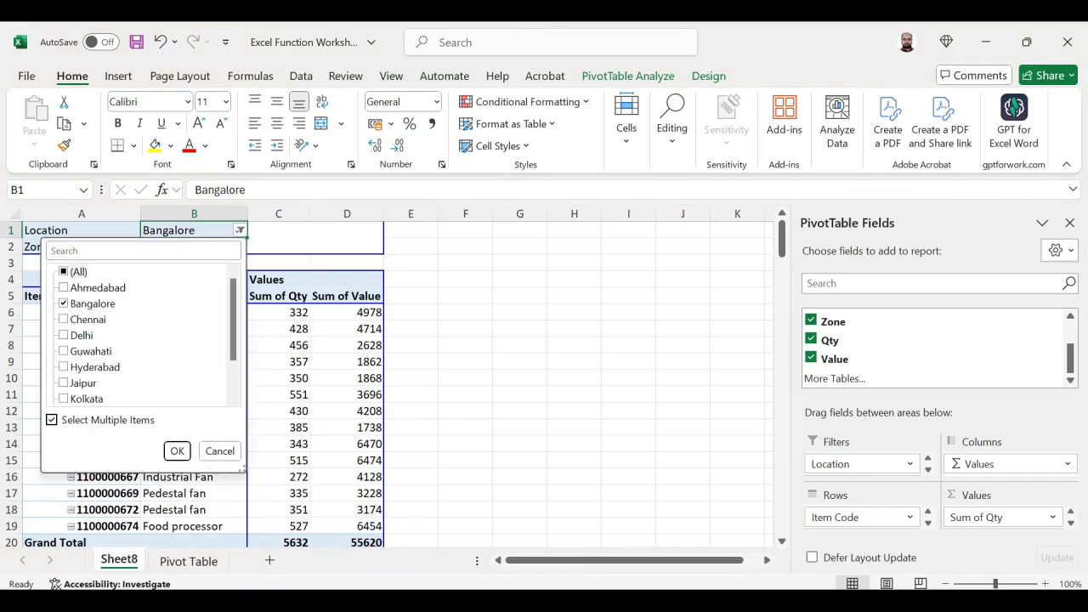
{"action": "left_click", "coordinate": [68, 271]}
{"action": "key", "text": "Return"}
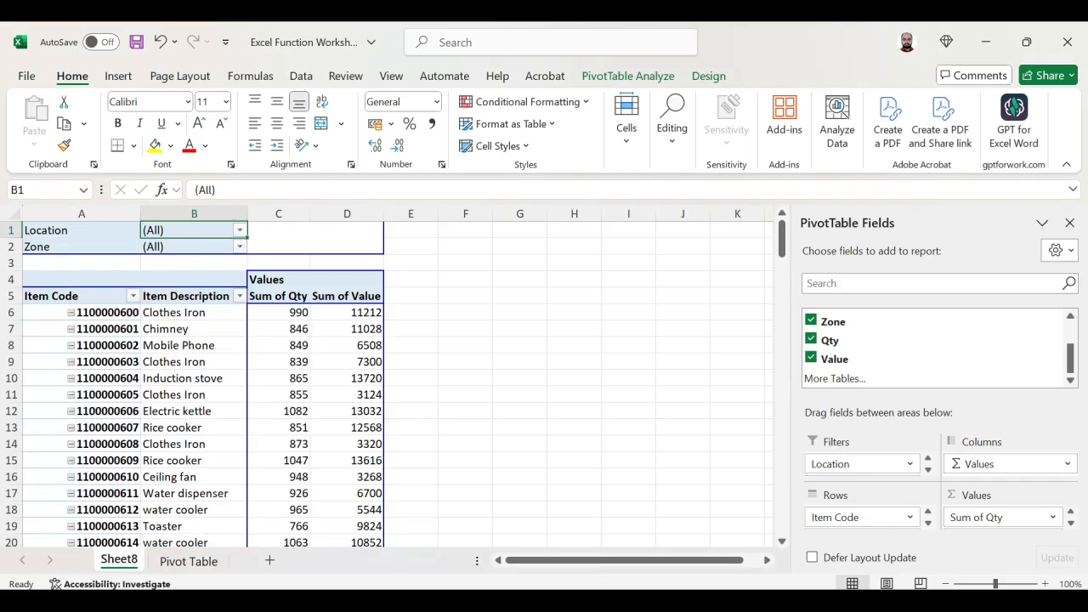
- Allow multiple selections in the Zone report filter and filter the PivotTable to East only
{"action": "left_click", "coordinate": [240, 246]}
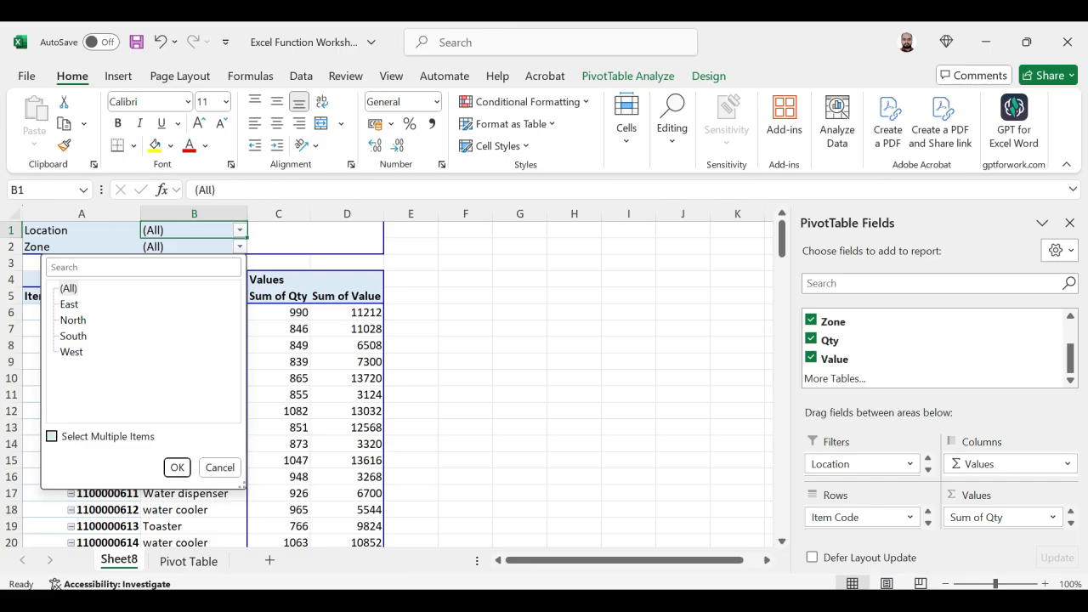
{"action": "left_click", "coordinate": [51, 436]}
{"action": "left_click", "coordinate": [64, 289]}
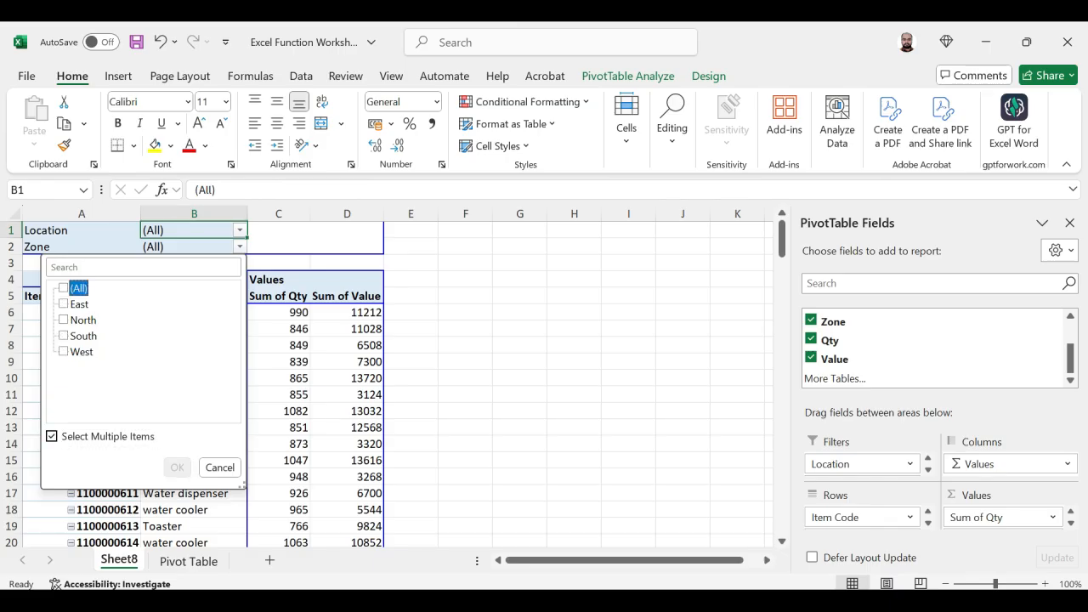
{"action": "left_click", "coordinate": [64, 305]}
{"action": "left_click", "coordinate": [176, 468]}
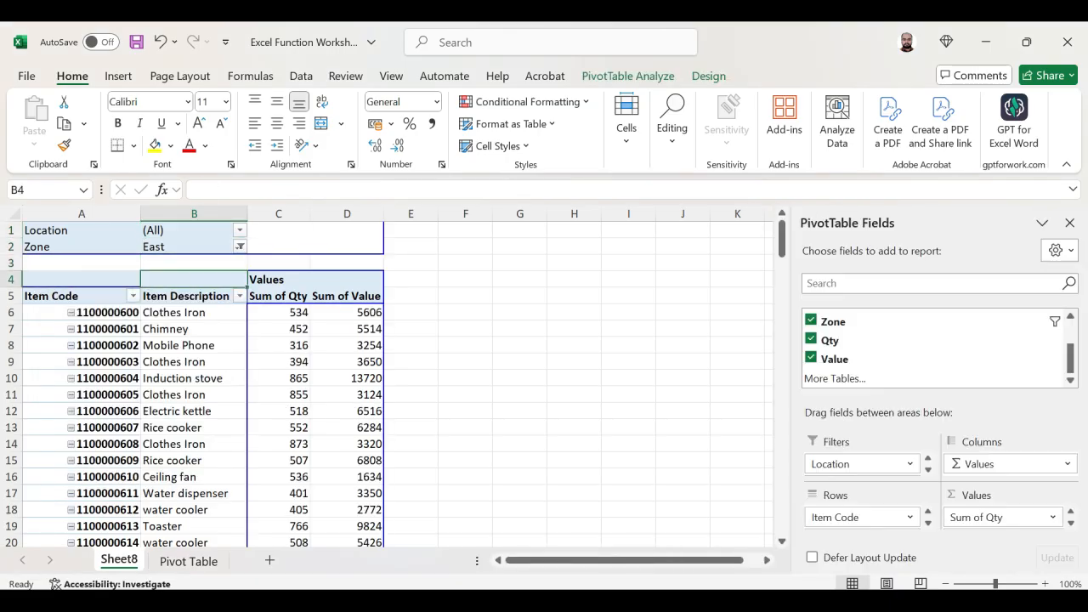
{"action": "key", "text": "Down"}
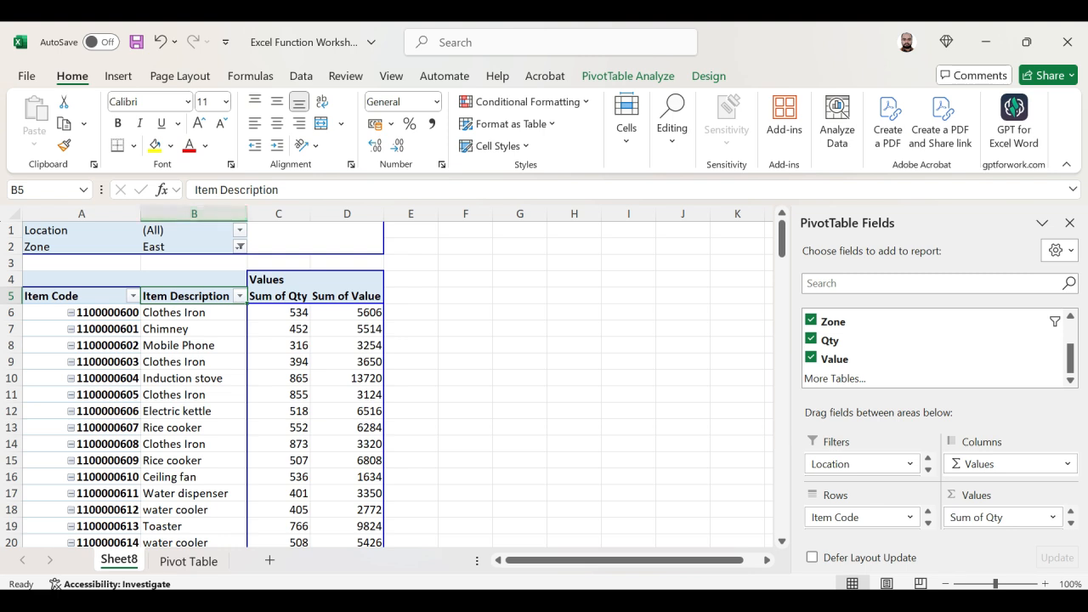
- Look through the Location filter list without changing it and switch the Zone report filter to North only
{"action": "left_click", "coordinate": [240, 231]}
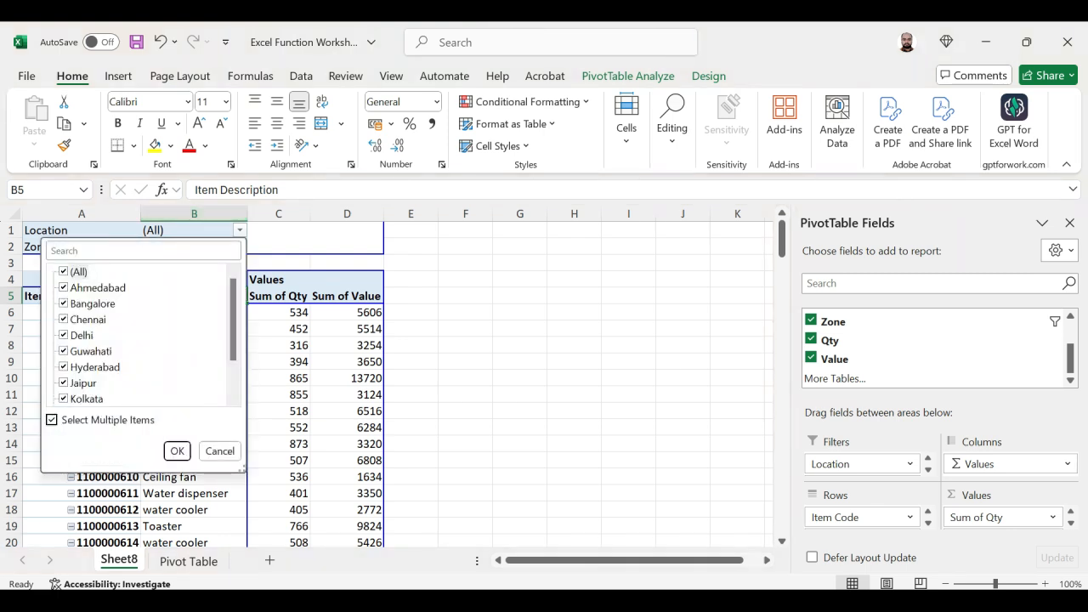
{"action": "scroll", "coordinate": [140, 335], "scroll_direction": "down", "scroll_amount": 1}
{"action": "scroll", "coordinate": [140, 335], "scroll_direction": "up", "scroll_amount": 1}
{"action": "key", "text": "Escape"}
{"action": "left_click", "coordinate": [240, 247]}
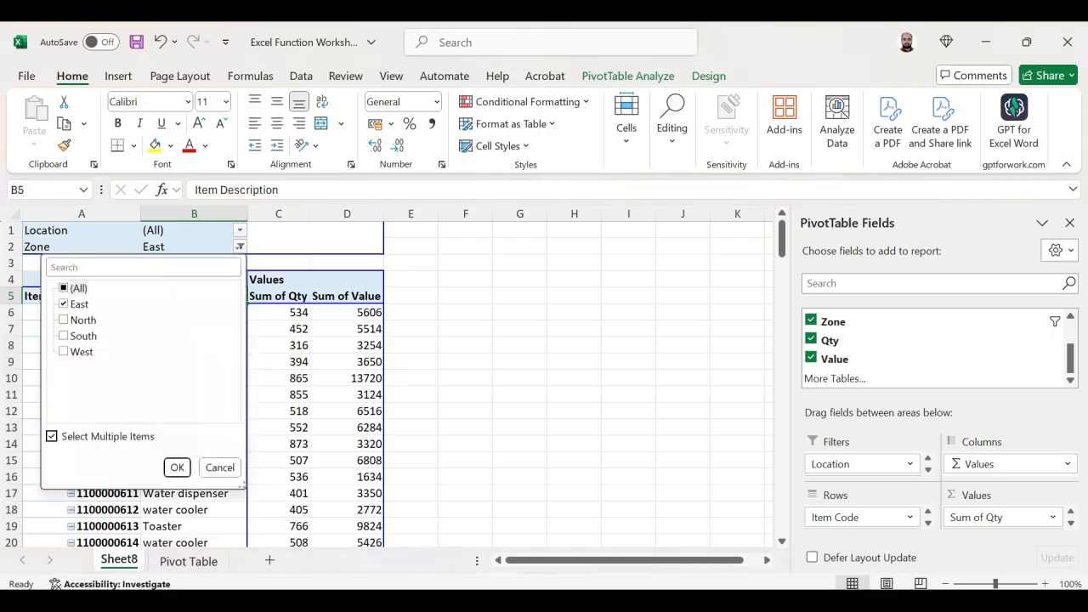
{"action": "key", "text": "Up"}
{"action": "key", "text": "space"}
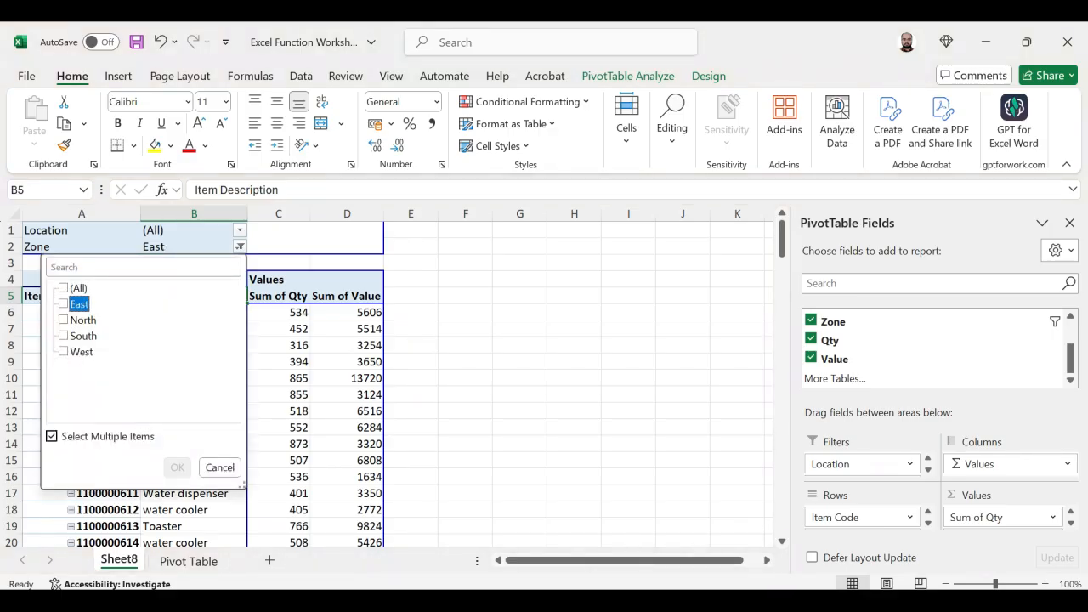
{"action": "key", "text": "Down"}
{"action": "key", "text": "space"}
{"action": "key", "text": "Return"}
{"action": "key", "text": "Down"}
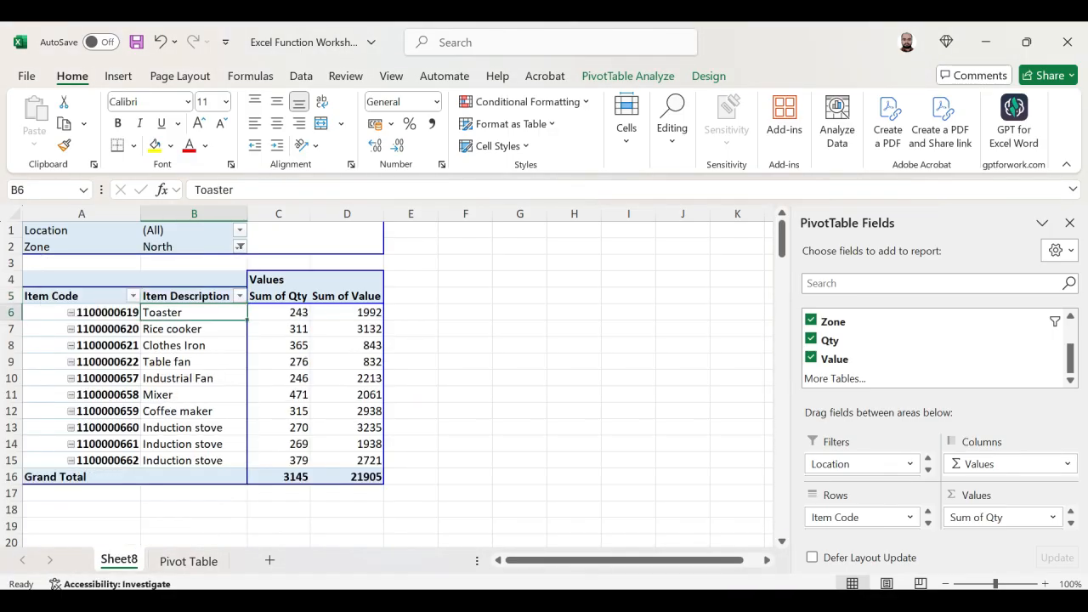
- Change the Zone report filter to South only
{"action": "key", "text": "Up"}
{"action": "key", "text": "Up"}
{"action": "key", "text": "Up"}
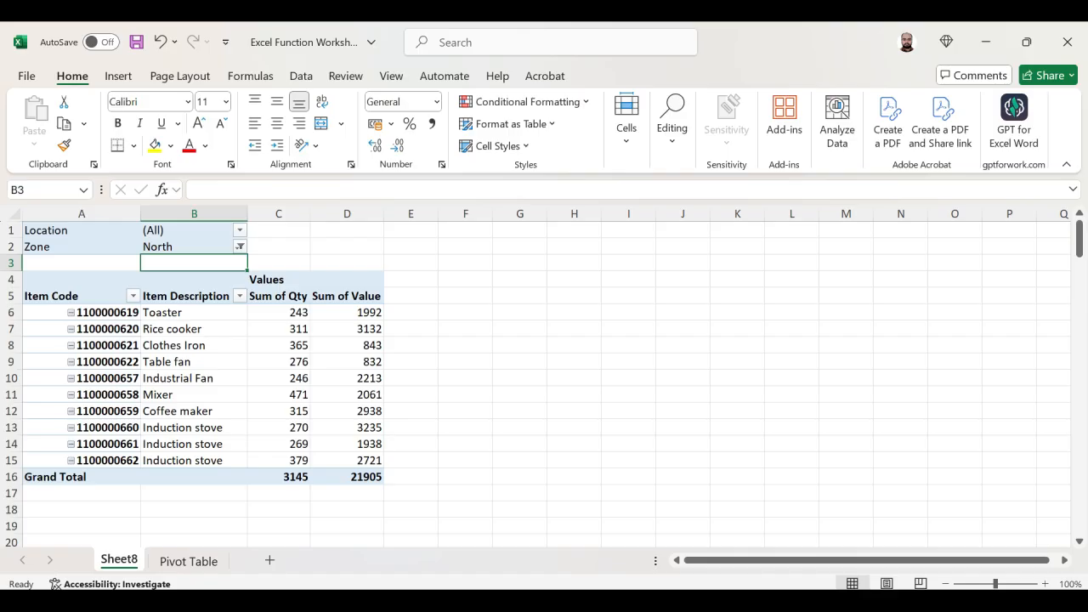
{"action": "left_click", "coordinate": [240, 247]}
{"action": "left_click", "coordinate": [63, 336]}
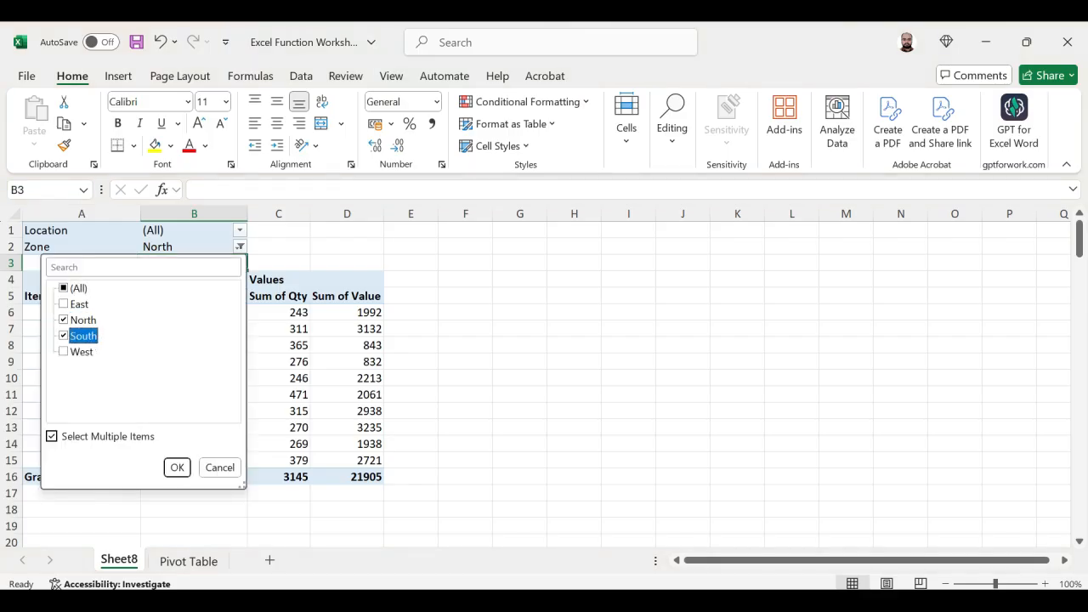
{"action": "key", "text": "Up"}
{"action": "key", "text": "space"}
{"action": "key", "text": "Return"}
{"action": "key", "text": "Down"}
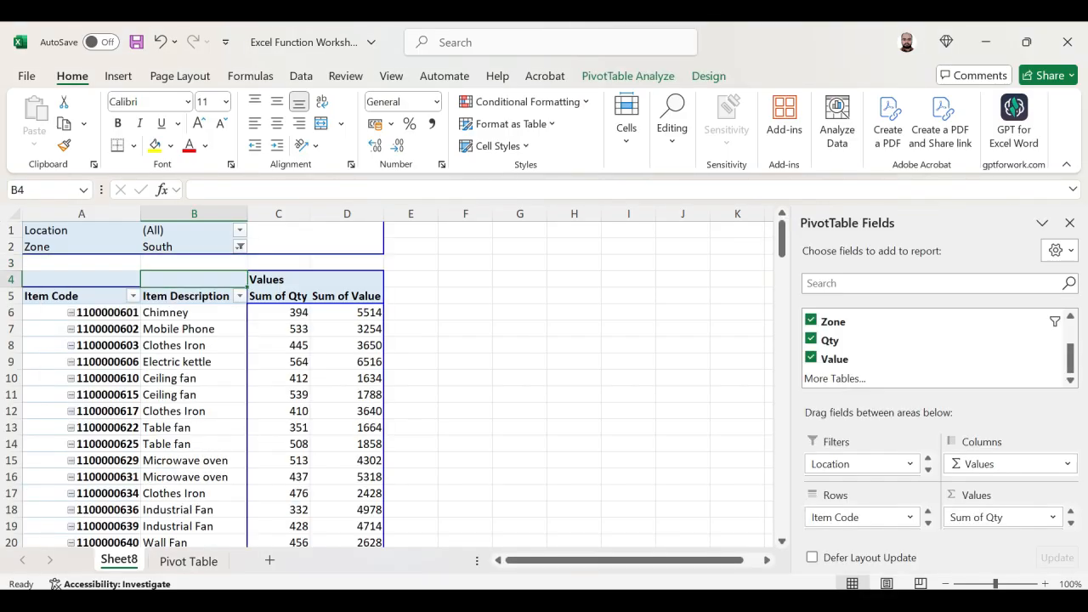
- Reset the Zone report filter to (All)
{"action": "left_click", "coordinate": [240, 246]}
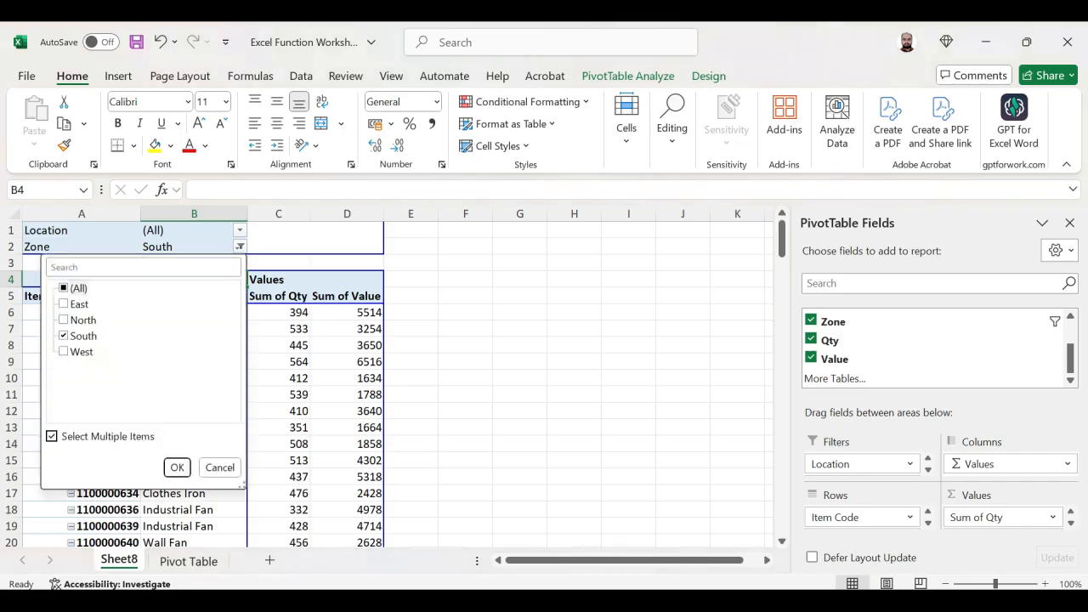
{"action": "key", "text": "Down"}
{"action": "key", "text": "space"}
{"action": "key", "text": "Return"}
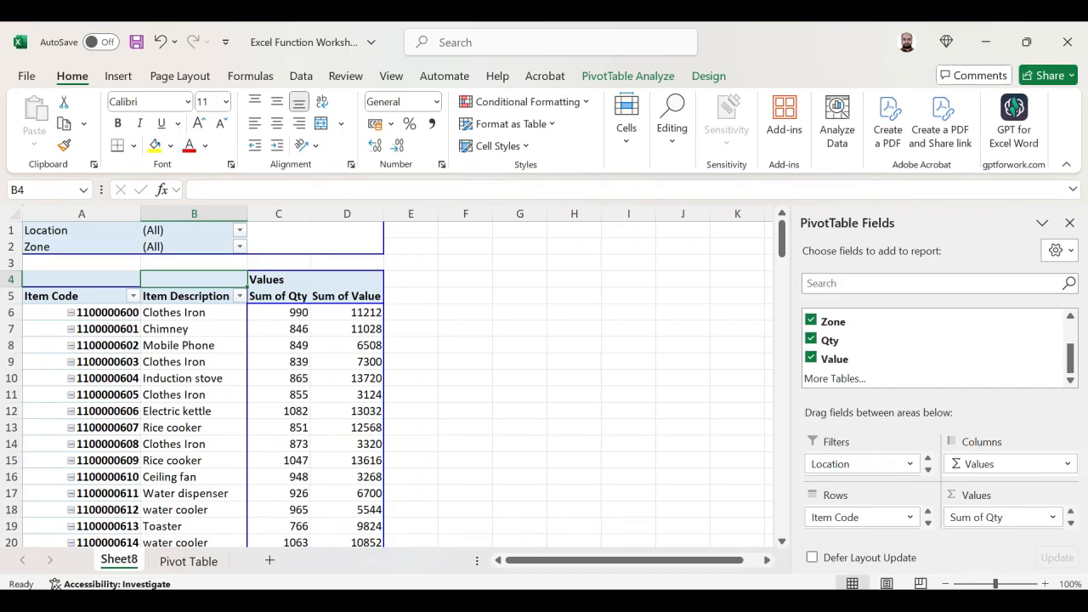
- Move the Zone field from the report filters to the column area of the PivotTable, directly on the sheet
{"action": "left_click", "coordinate": [194, 246]}
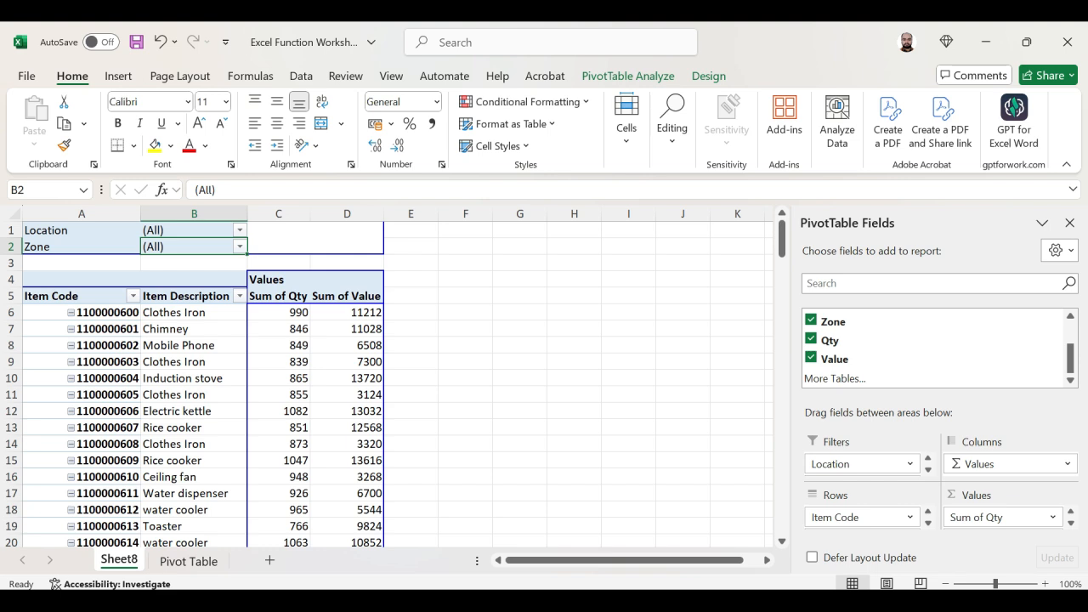
{"action": "left_click", "coordinate": [82, 247]}
{"action": "left_click_drag", "start_coordinate": [110, 254], "coordinate": [293, 290]}
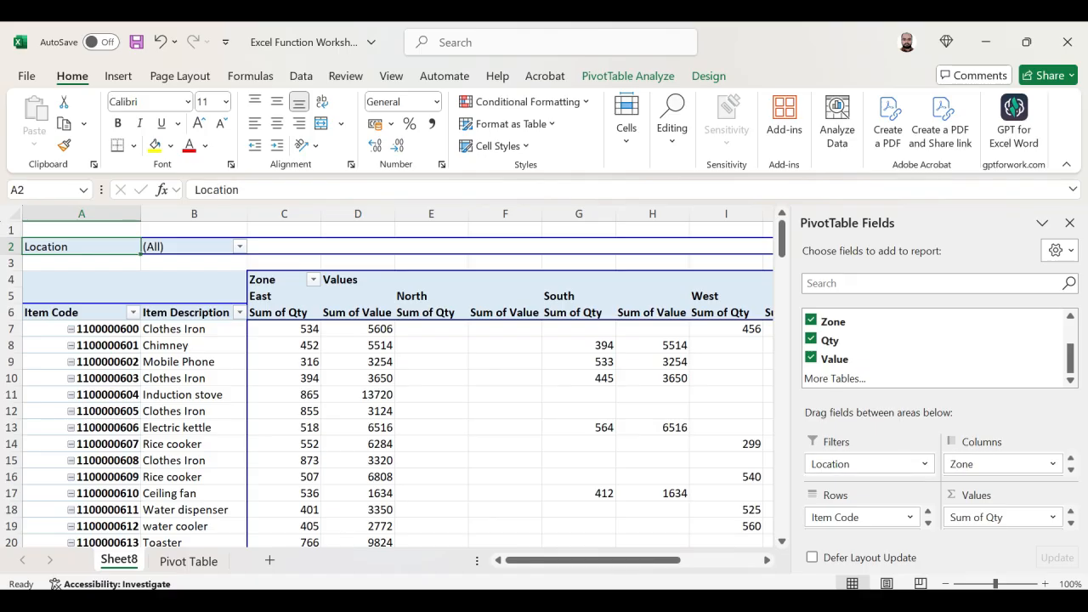
- Close the PivotTable Fields pane and examine the item quantities and values split by zone
{"action": "left_click", "coordinate": [82, 357]}
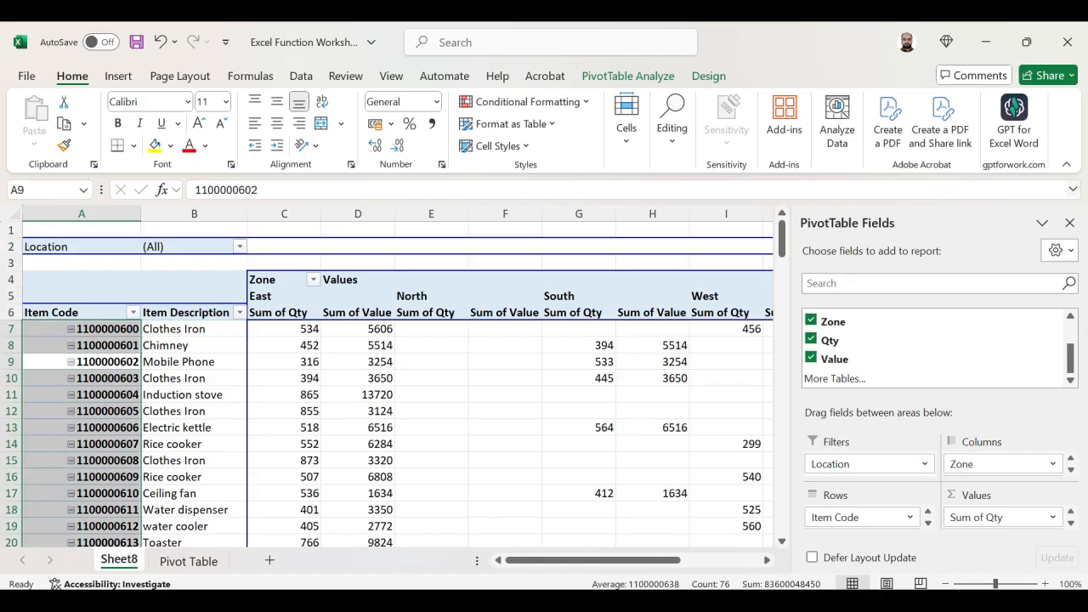
{"action": "left_click", "coordinate": [1069, 223]}
{"action": "left_click", "coordinate": [144, 362]}
{"action": "key", "text": "Up"}
{"action": "key", "text": "Up"}
{"action": "key", "text": "Up"}
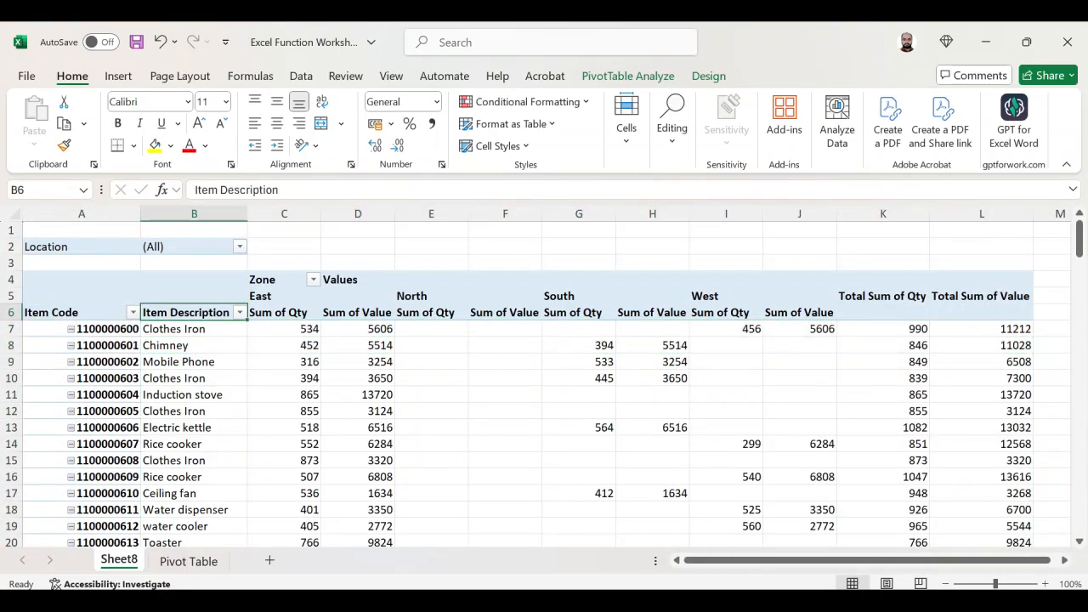
{"action": "key", "text": "Right"}
{"action": "key", "text": "Down"}
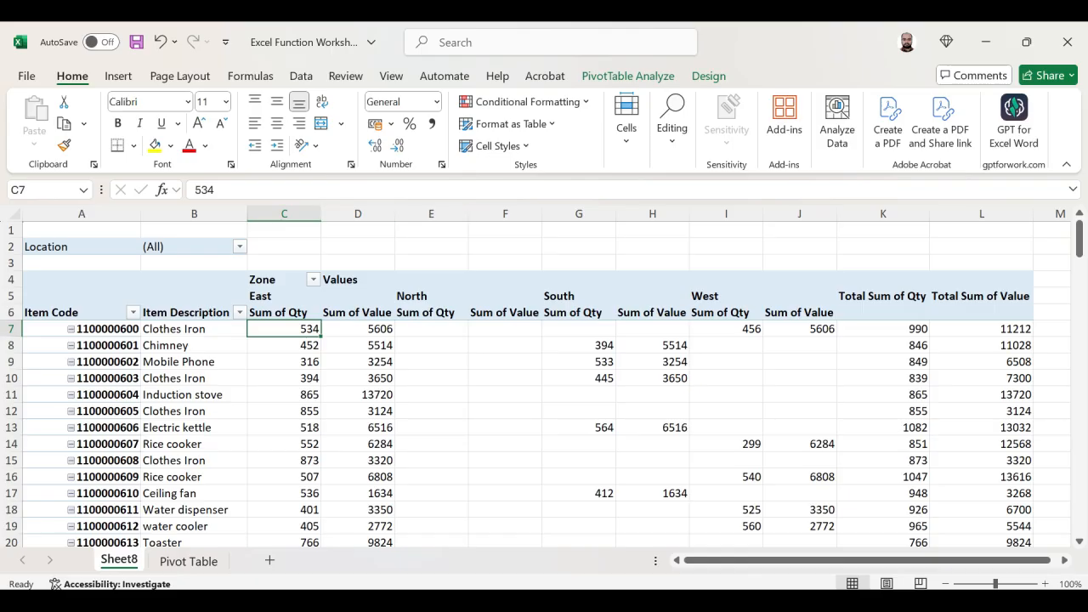
- Move Item Code and Item Description to the report filters and Zone to the row area of the PivotTable
{"action": "left_click_drag", "start_coordinate": [81, 307], "coordinate": [267, 255]}
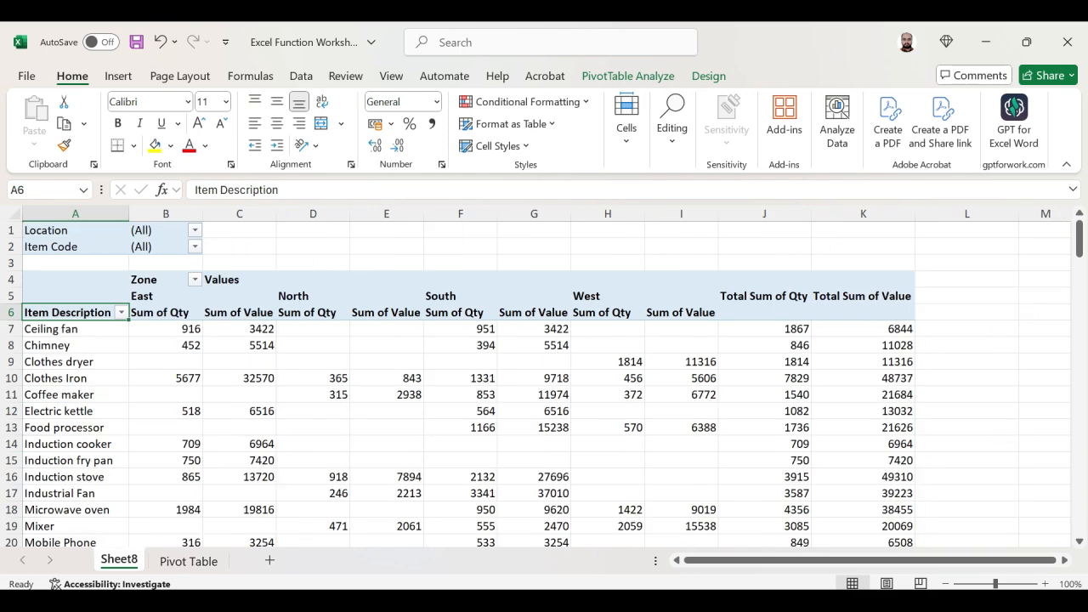
{"action": "left_click_drag", "start_coordinate": [144, 279], "coordinate": [68, 255]}
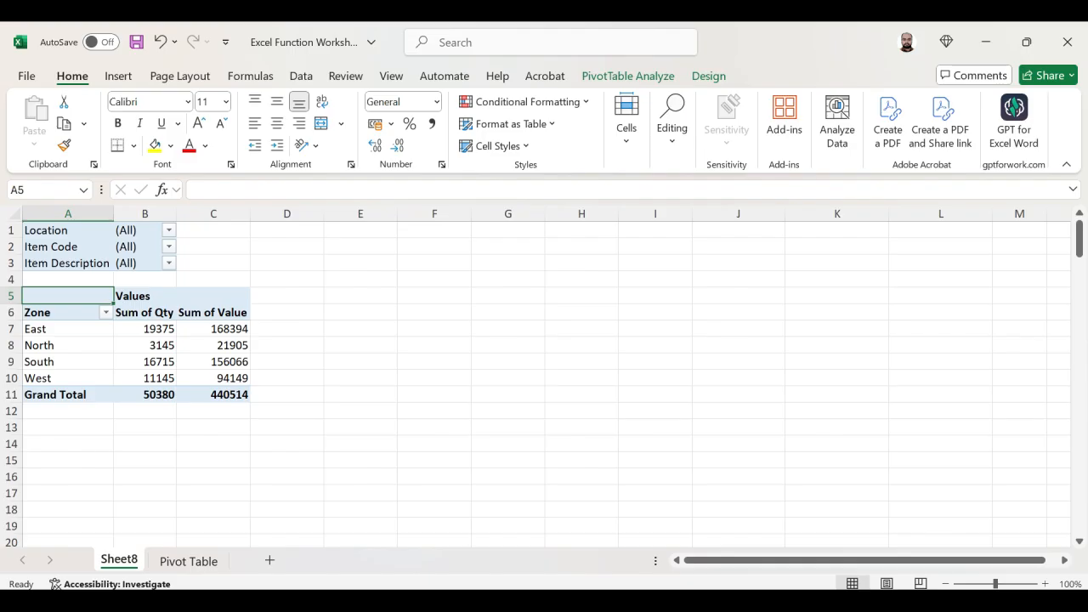
- Return Item Description to the row area of the PivotTable and move Zone back to the report filters
{"action": "left_click", "coordinate": [68, 266]}
{"action": "left_click_drag", "start_coordinate": [68, 270], "coordinate": [51, 314]}
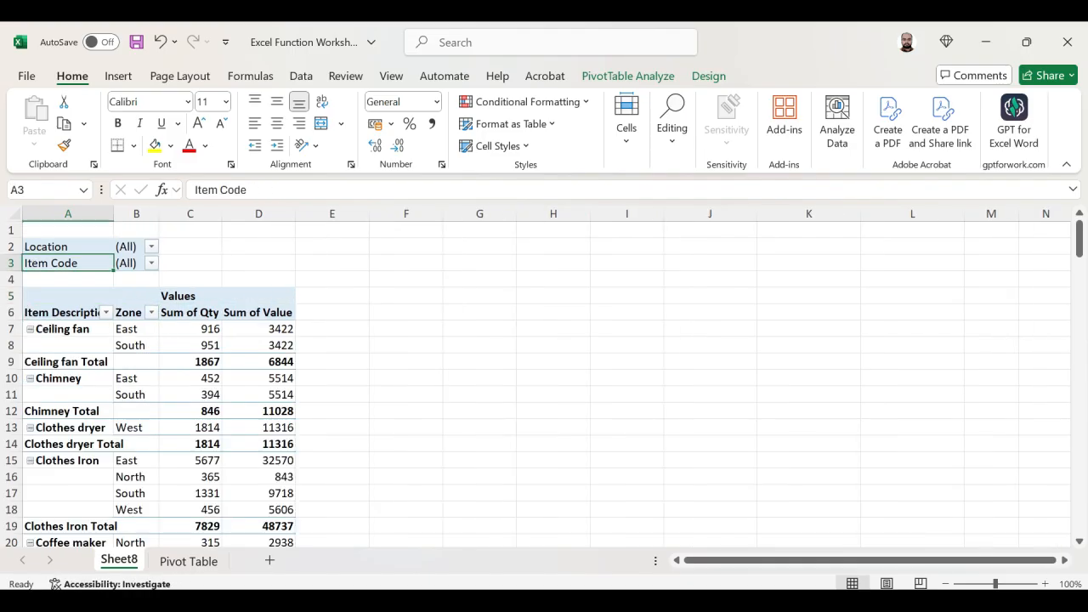
{"action": "left_click", "coordinate": [130, 313]}
{"action": "left_click_drag", "start_coordinate": [131, 320], "coordinate": [93, 270]}
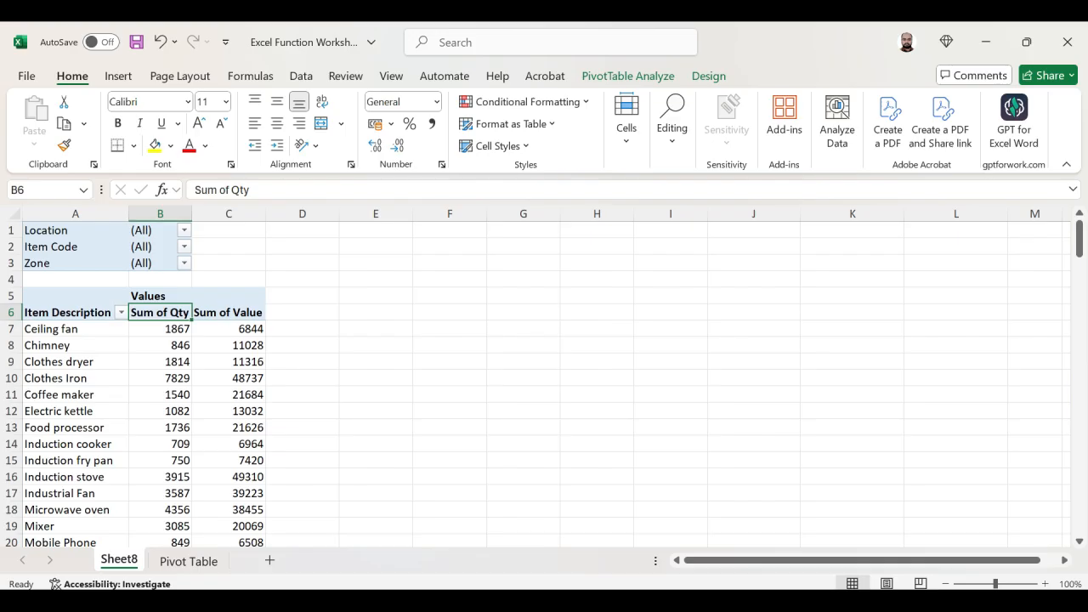
- Examine the Sum of Qty column by item description down to its end and return to the report's beginning
{"action": "left_click", "coordinate": [160, 329]}
{"action": "key", "text": "ctrl+Down"}
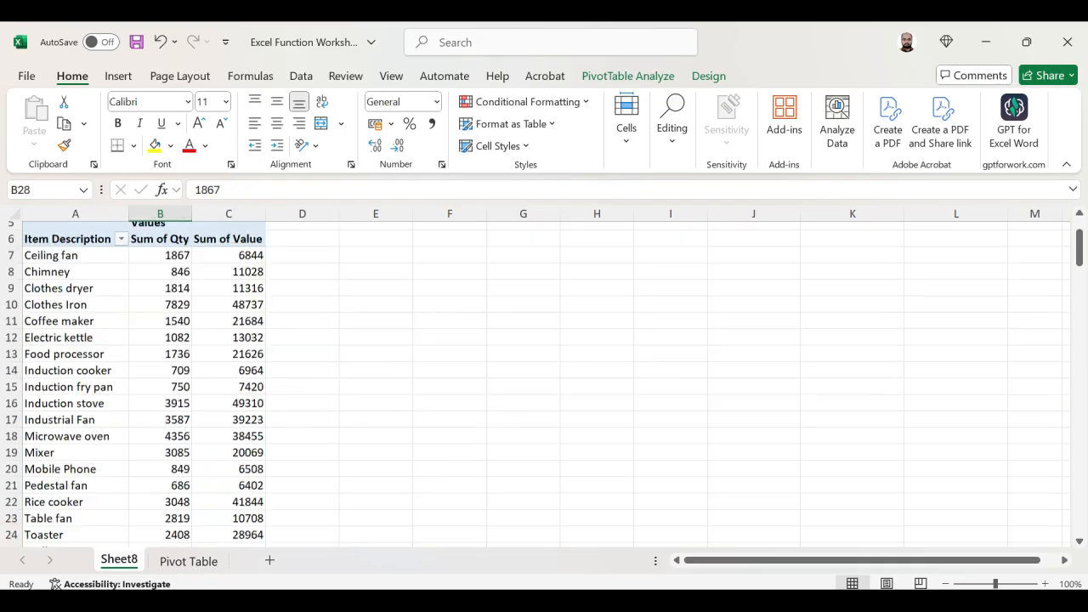
{"action": "key", "text": "ctrl+Up"}
{"action": "key", "text": "ctrl+Up"}
{"action": "key", "text": "ctrl+Up"}
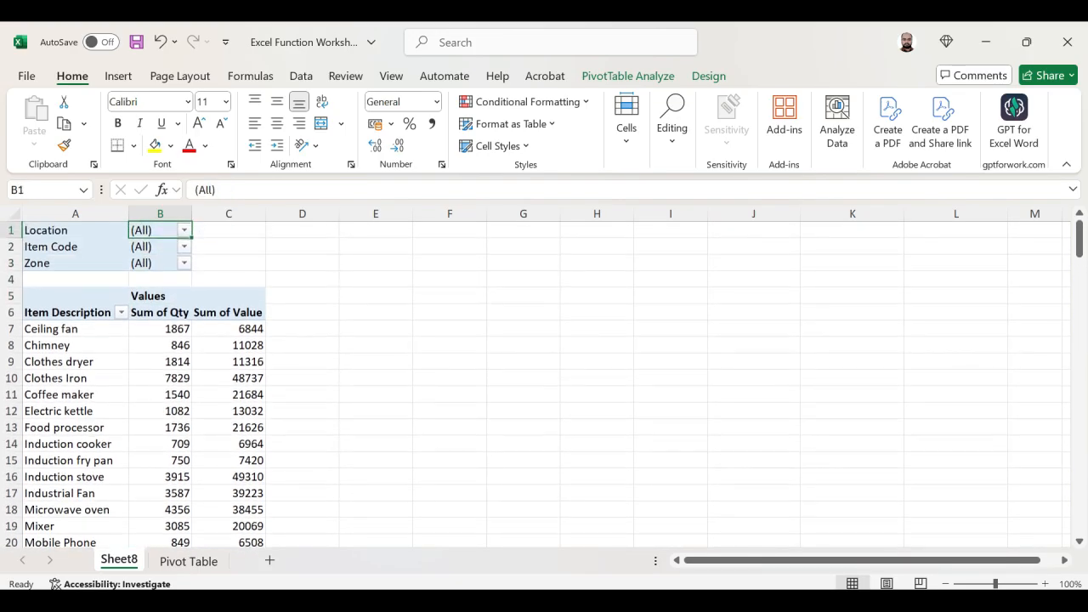
- Try Item Description in the column area of the PivotTable, then undo that move
{"action": "key", "text": "Down"}
{"action": "left_click", "coordinate": [75, 313]}
{"action": "left_click_drag", "start_coordinate": [74, 319], "coordinate": [163, 296]}
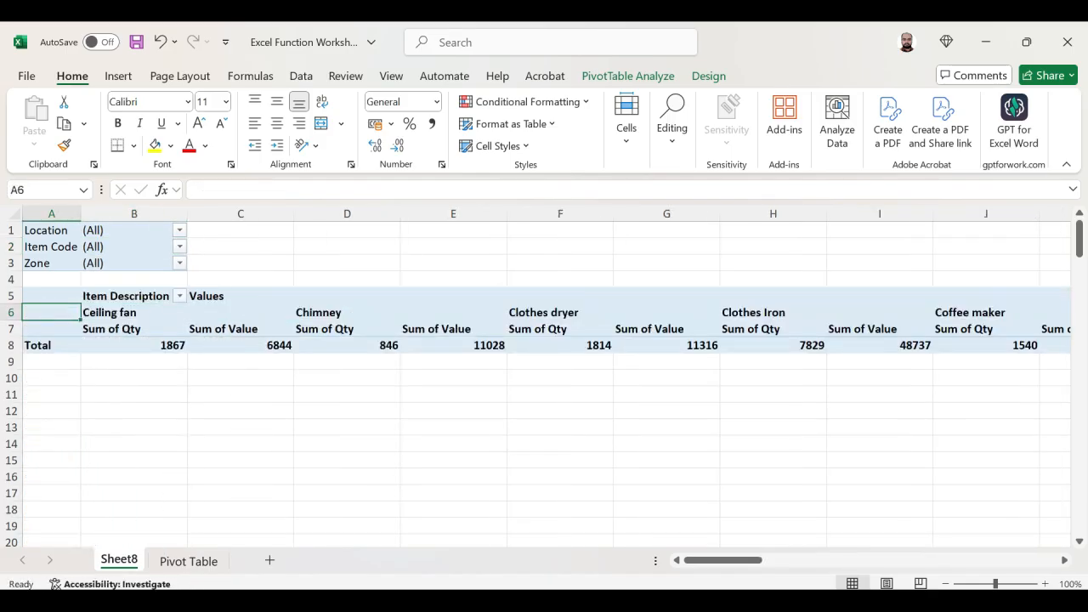
{"action": "key", "text": "ctrl+z"}
- Move Item Description to the report filters and Location to the row area of the PivotTable
{"action": "key", "text": "Down"}
{"action": "key", "text": "ctrl+shift+Down"}
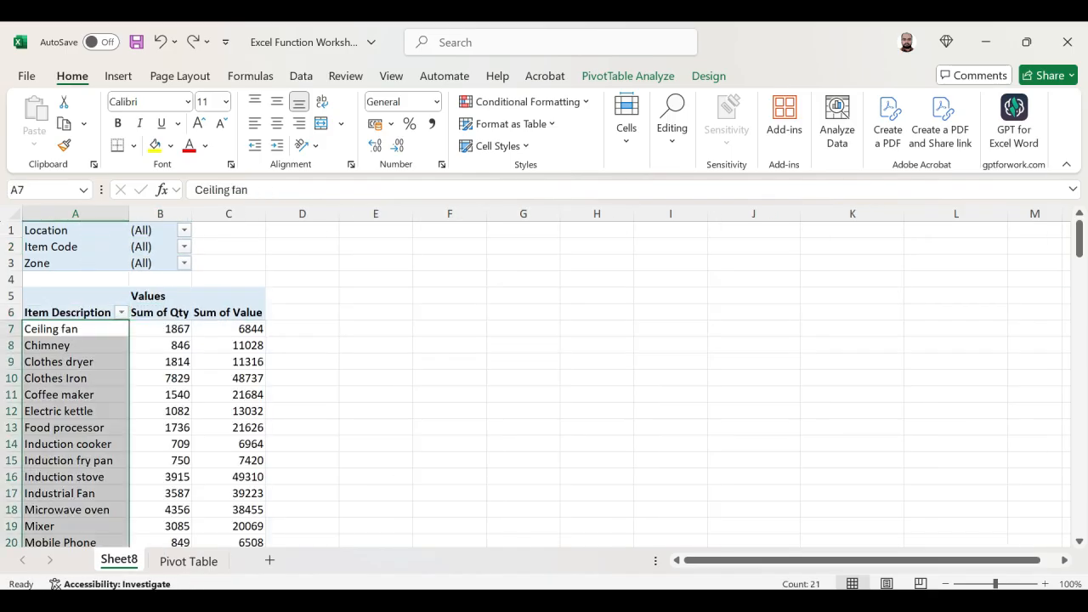
{"action": "left_click_drag", "start_coordinate": [80, 313], "coordinate": [68, 345]}
{"action": "left_click", "coordinate": [68, 230]}
- Examine the Sum of Qty and Sum of Value for each location, row by row from Ahmedabad to Jaipur
{"action": "key", "text": "Down"}
{"action": "key", "text": "Down"}
{"action": "key", "text": "Down"}
{"action": "key", "text": "Down"}
{"action": "key", "text": "Down"}
{"action": "key", "text": "Down"}
{"action": "key", "text": "Down"}
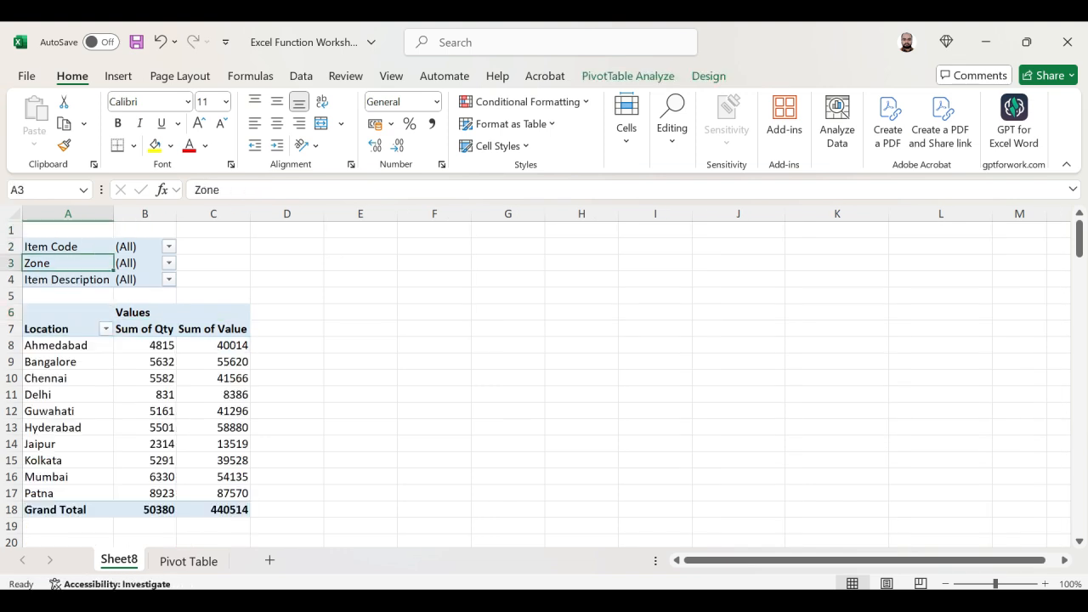
{"action": "key", "text": "Right"}
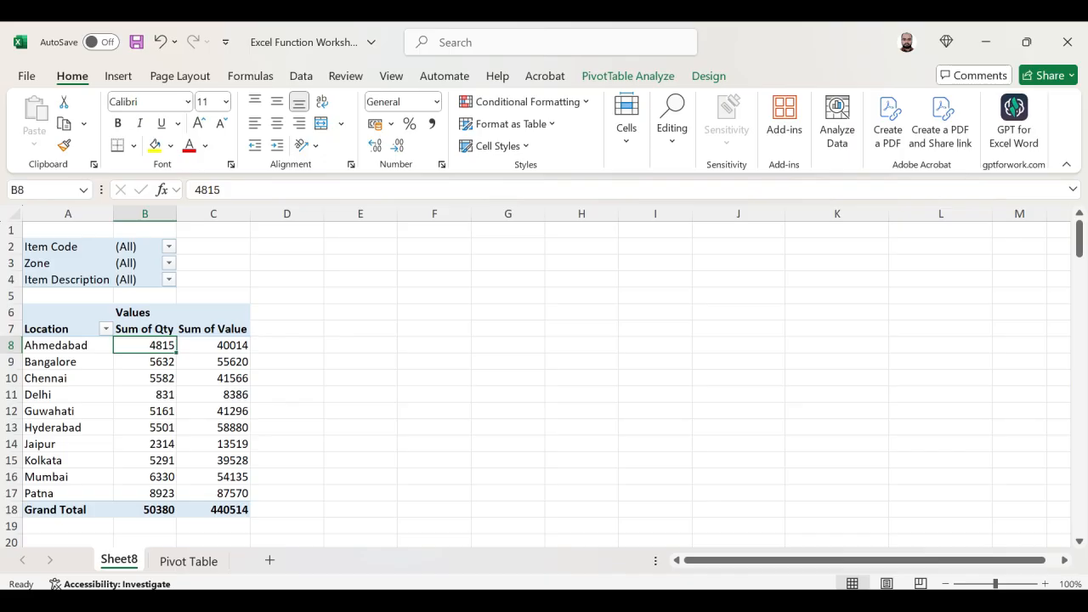
{"action": "key", "text": "Right"}
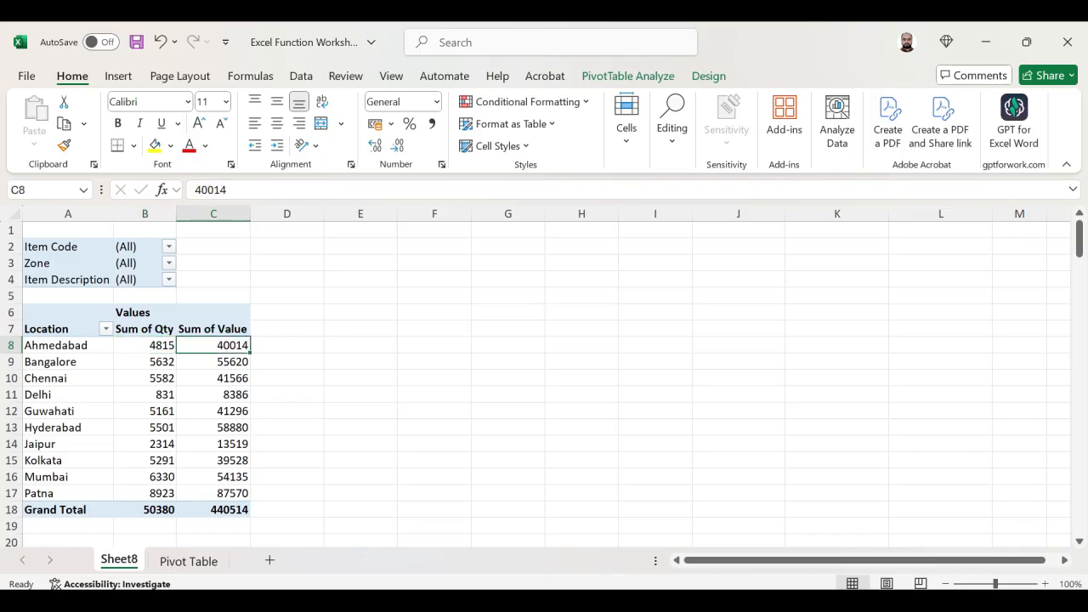
{"action": "key", "text": "Left"}
{"action": "key", "text": "Left"}
{"action": "key", "text": "Down"}
{"action": "key", "text": "Right"}
{"action": "key", "text": "Right"}
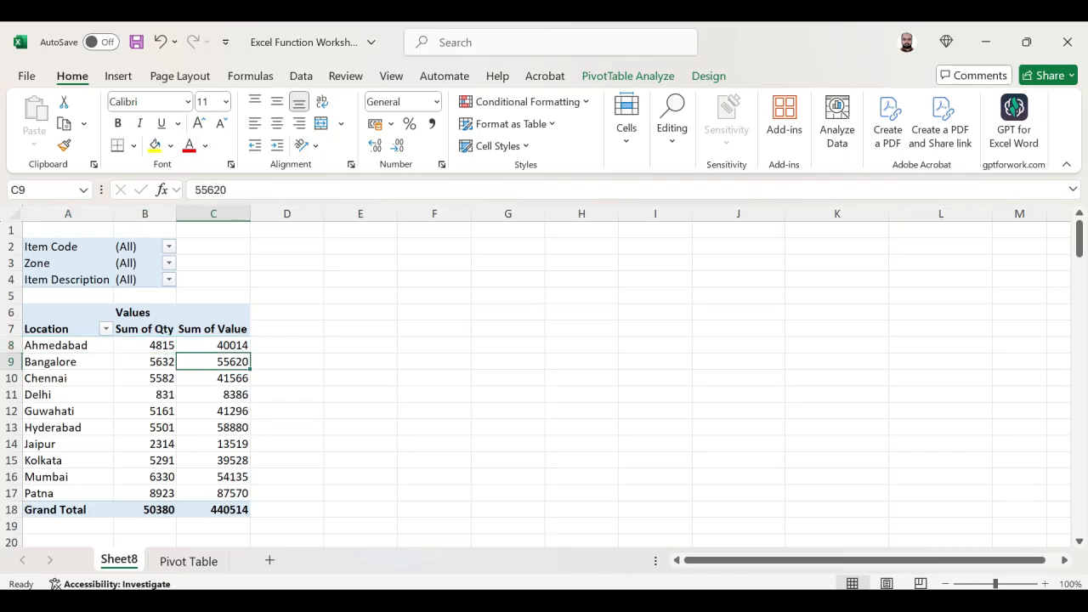
{"action": "key", "text": "Down"}
{"action": "key", "text": "Left"}
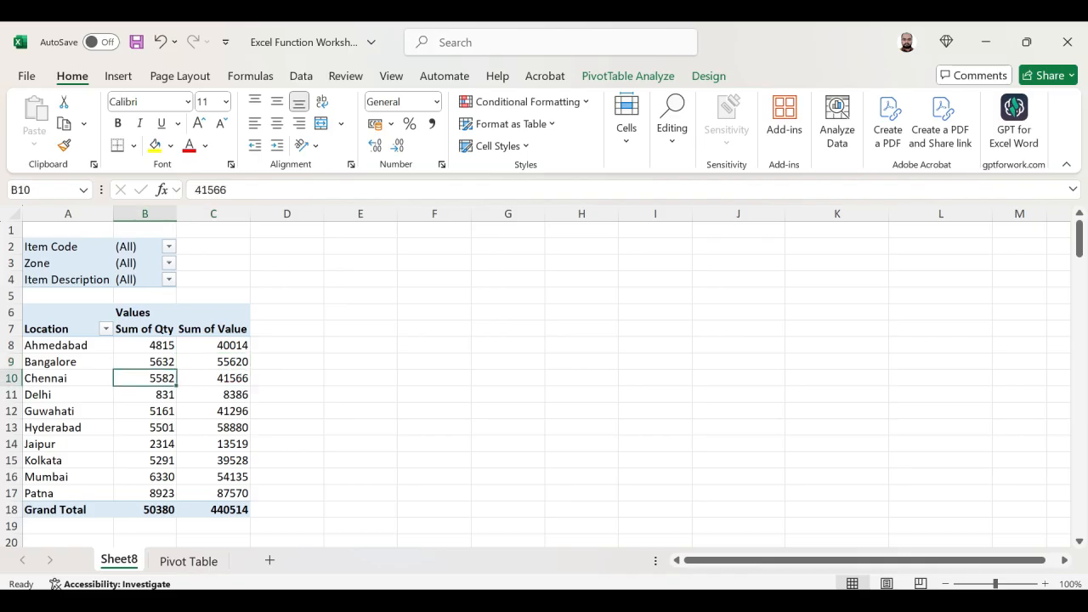
{"action": "key", "text": "Left"}
{"action": "key", "text": "Down"}
{"action": "key", "text": "Down"}
{"action": "key", "text": "Down"}
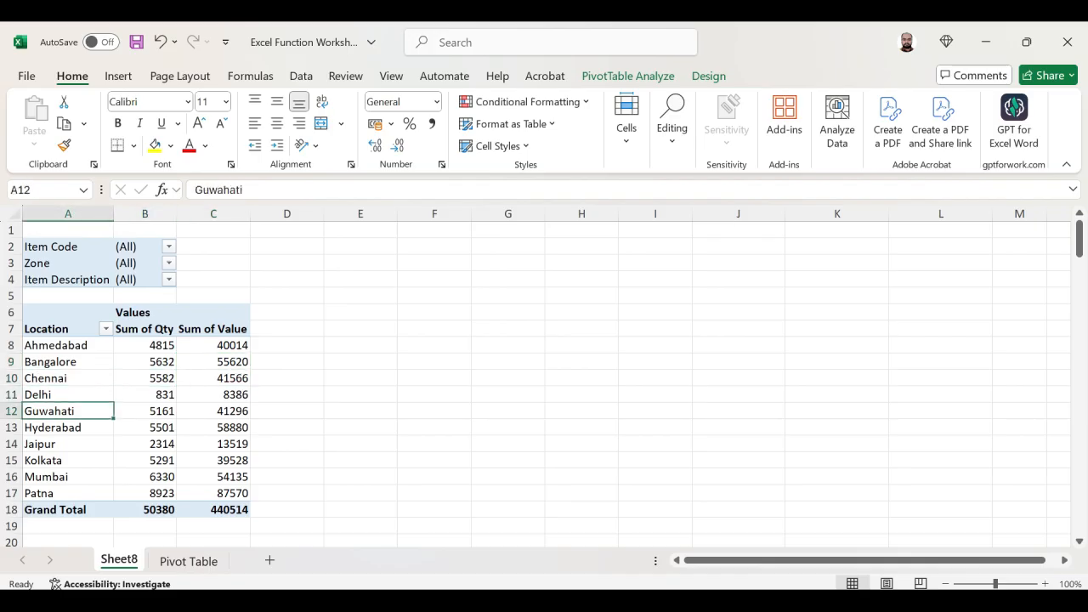
{"action": "key", "text": "Right"}
{"action": "key", "text": "Right"}
{"action": "key", "text": "Down"}
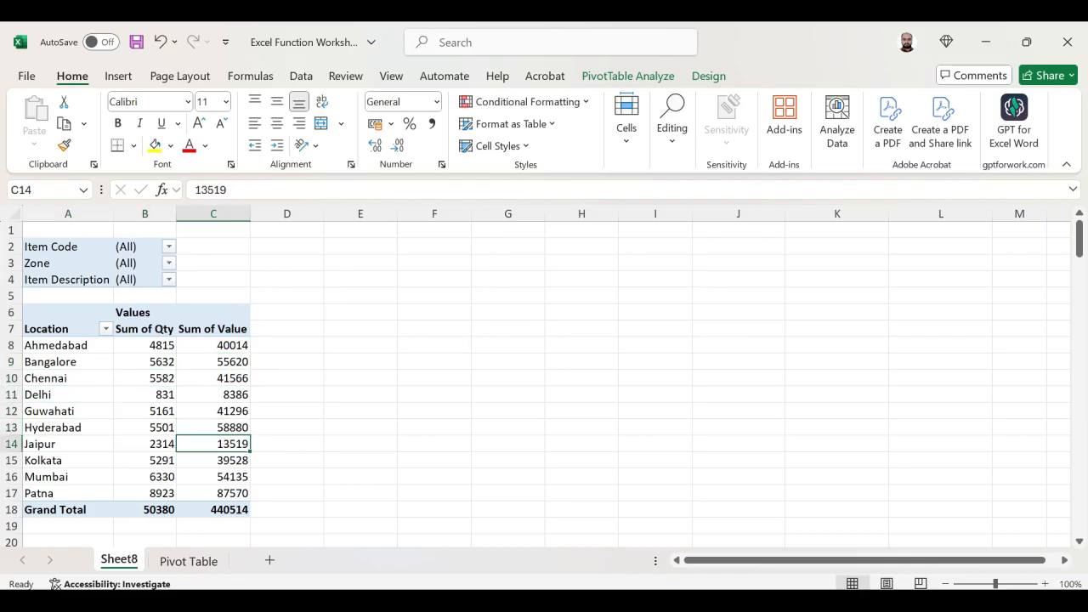